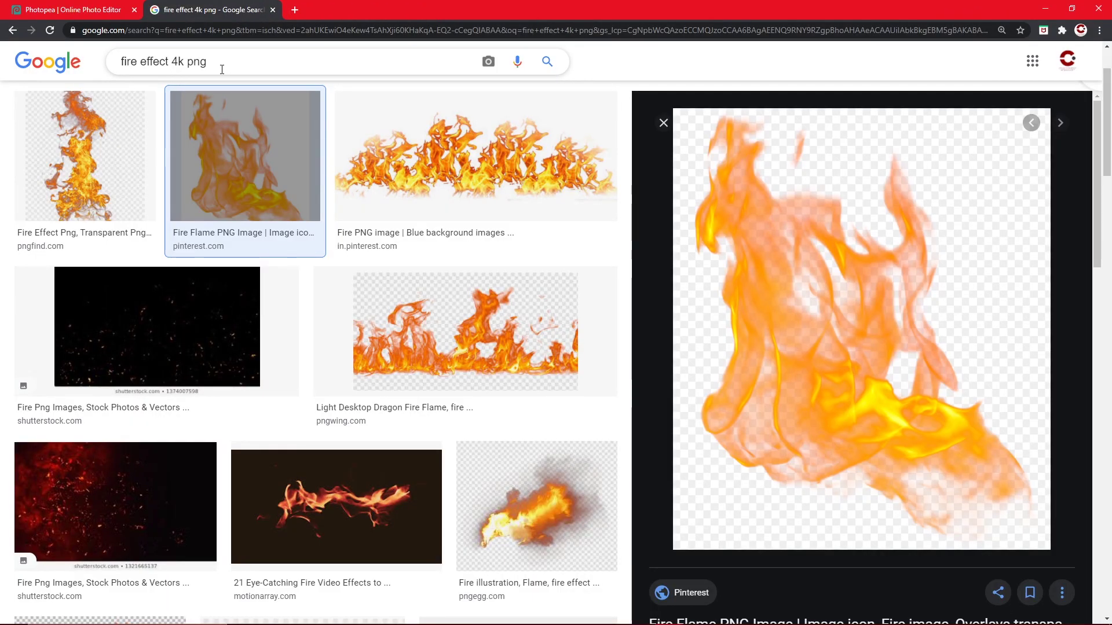
- Copy a transparent flame PNG from the 'fire effect 4k png' image results and return to Photopea
drag(184, 62, 165, 62)
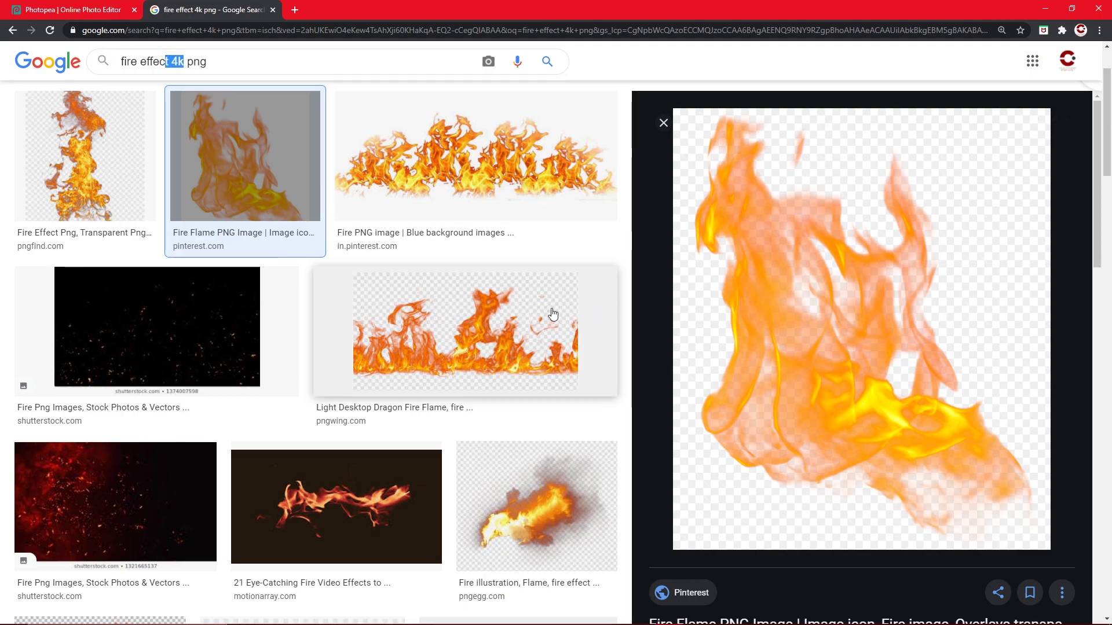
scroll(602, 249, up, 2)
scroll(268, 368, down, 10)
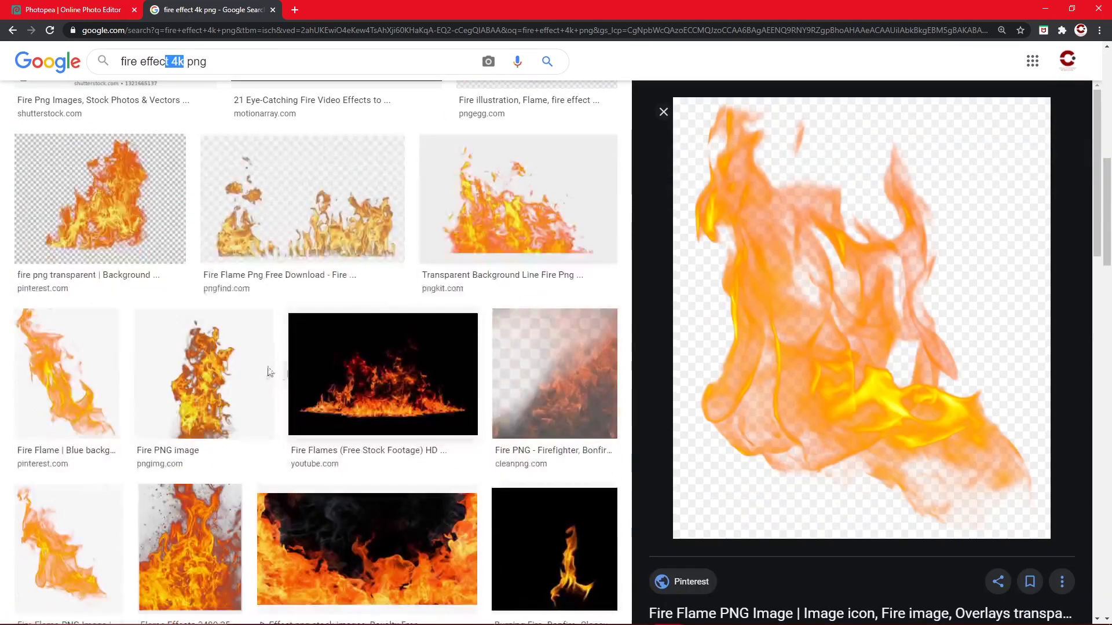
scroll(150, 382, down, 12)
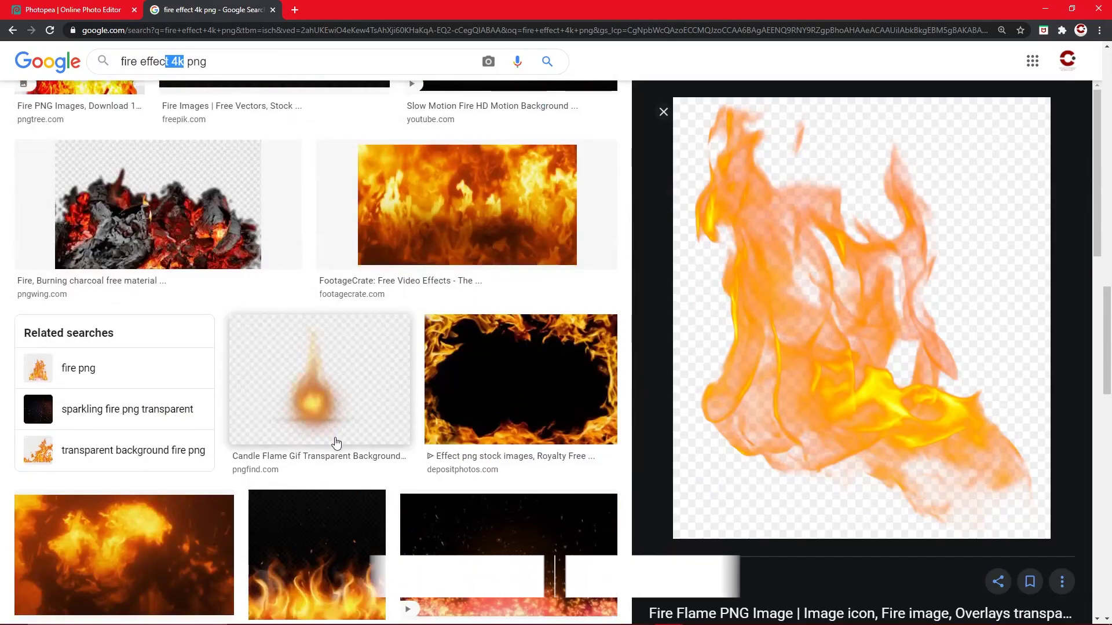
scroll(217, 328, up, 16)
scroll(217, 328, up, 5)
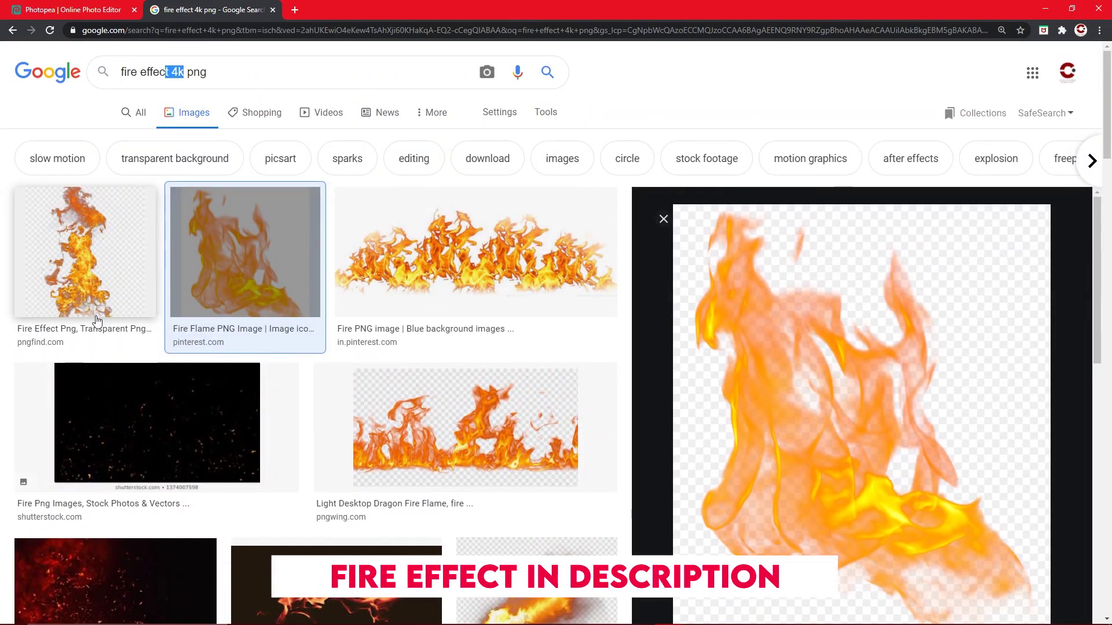
scroll(137, 316, down, 3)
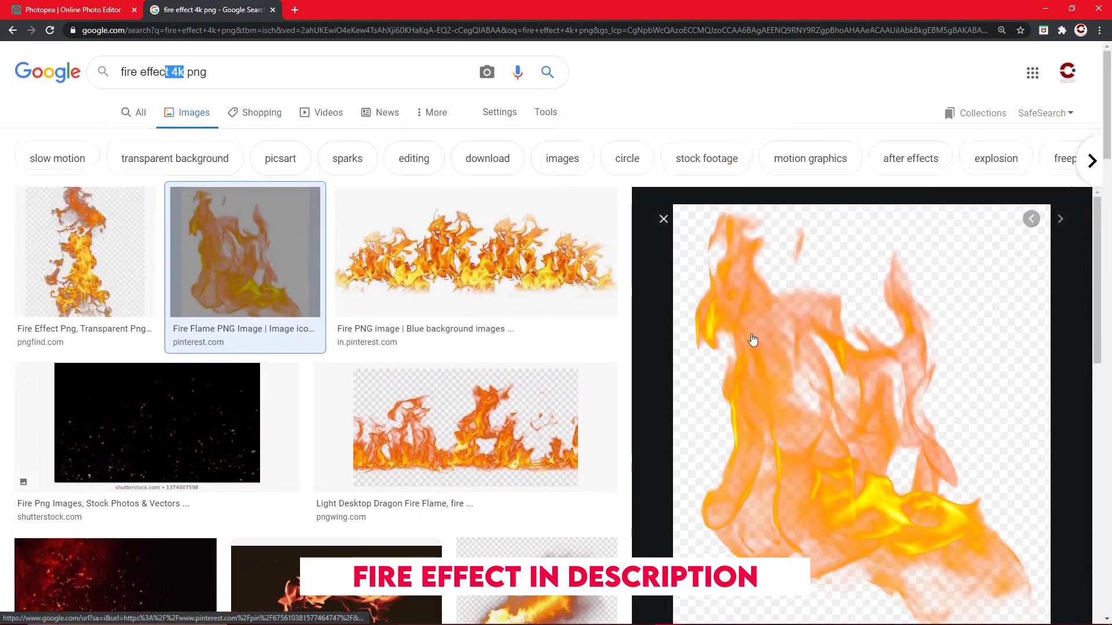
scroll(747, 339, up, 4)
right_click(765, 305)
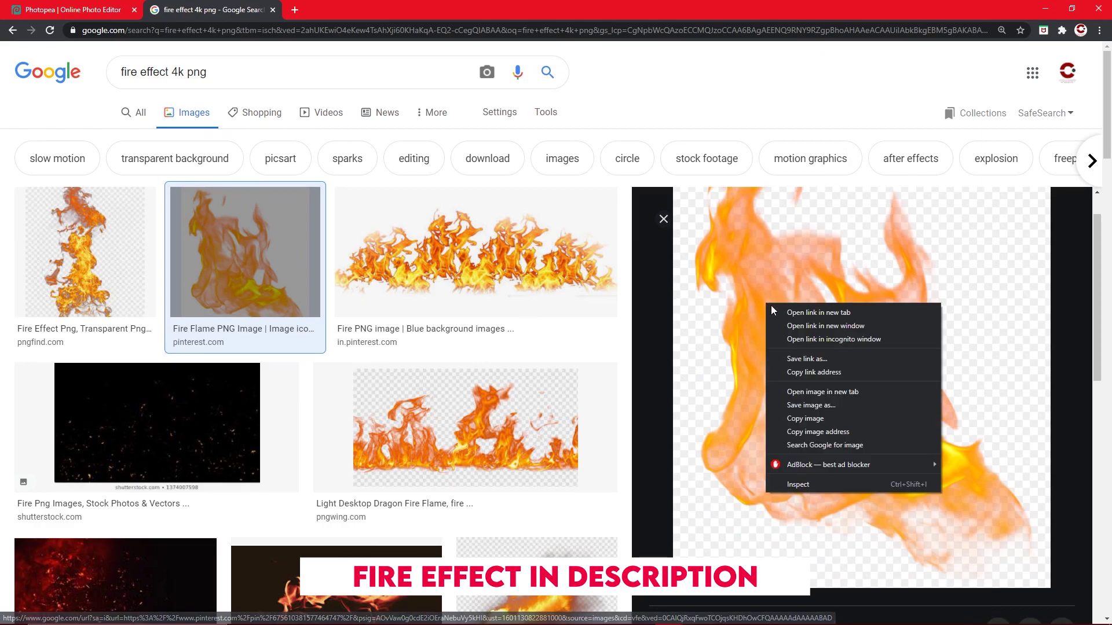
click(815, 417)
click(90, 4)
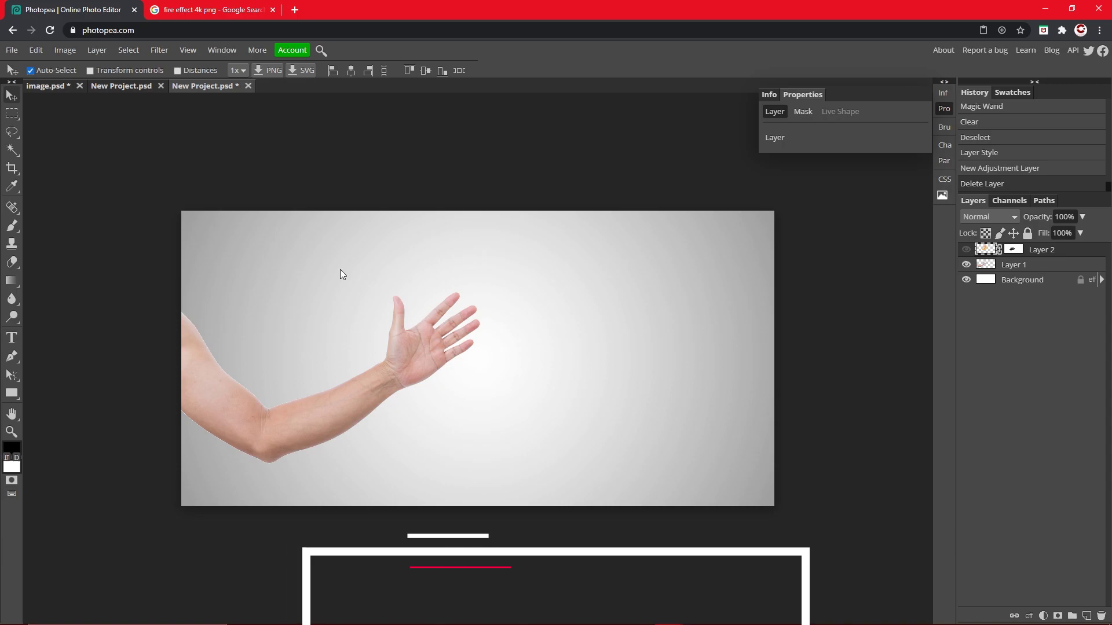
- Paste the flame as a new layer, shrink it with Free Transform and move it onto the hand
key(ctrl+v)
drag(495, 396, 399, 283)
click(33, 50)
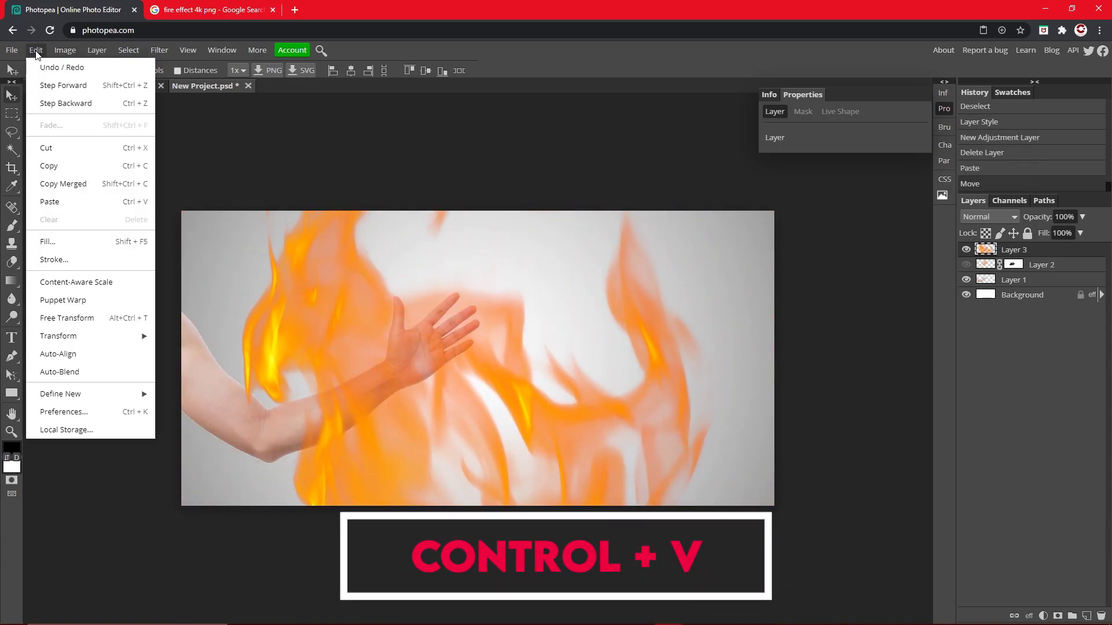
click(82, 301)
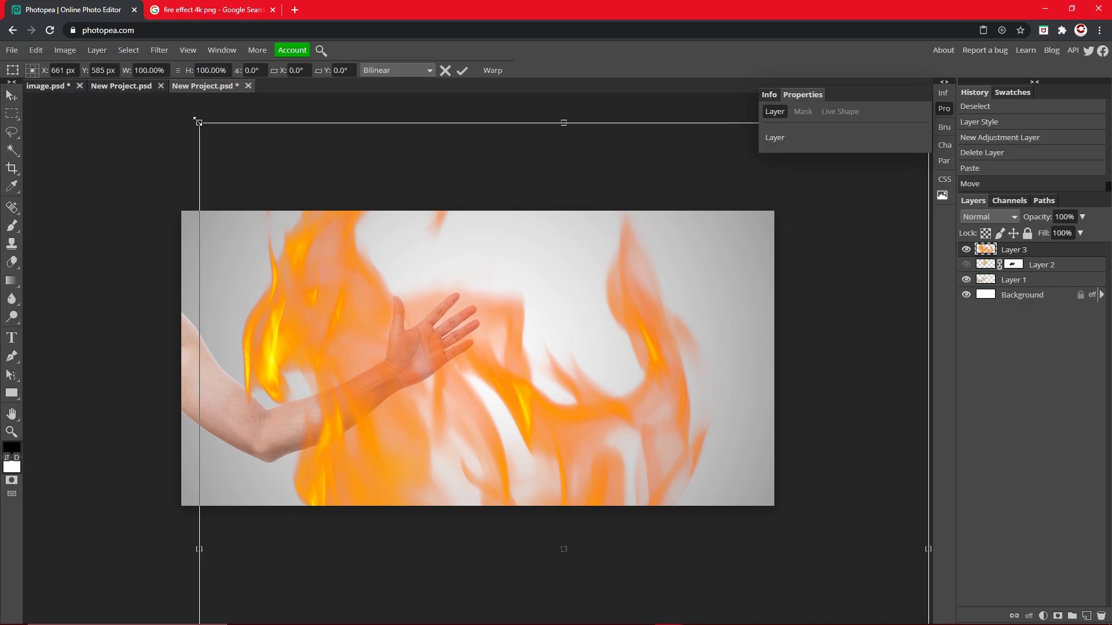
drag(197, 122, 246, 150)
drag(187, 123, 454, 429)
drag(492, 488, 407, 300)
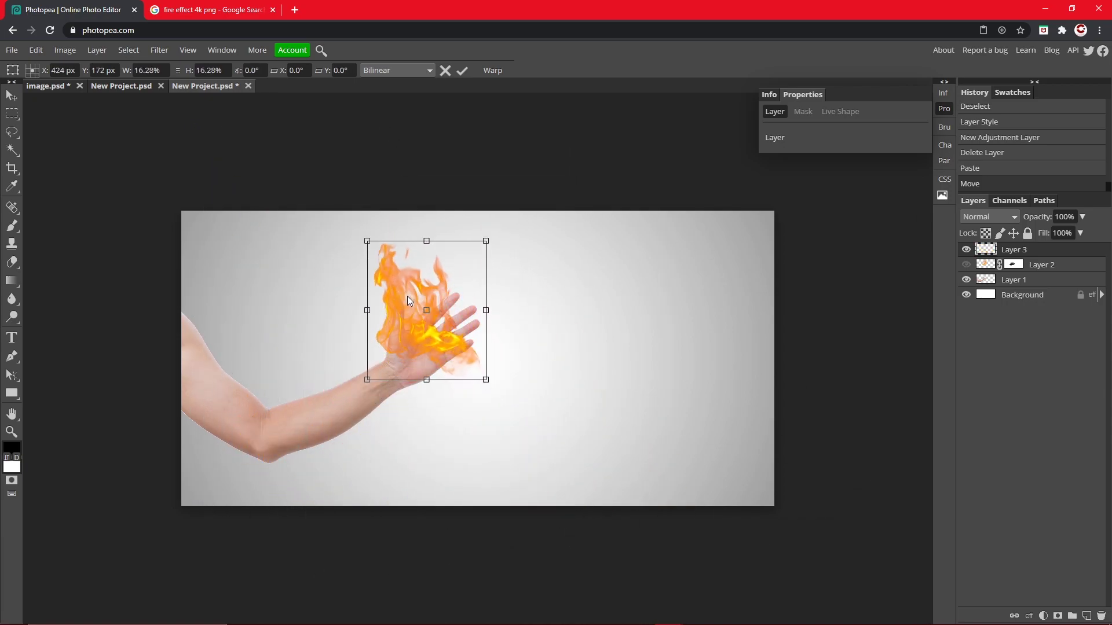
- Resize the fire to about 20%, flip it horizontally, nudge it over the hand and commit
drag(366, 381, 340, 412)
right_click(433, 349)
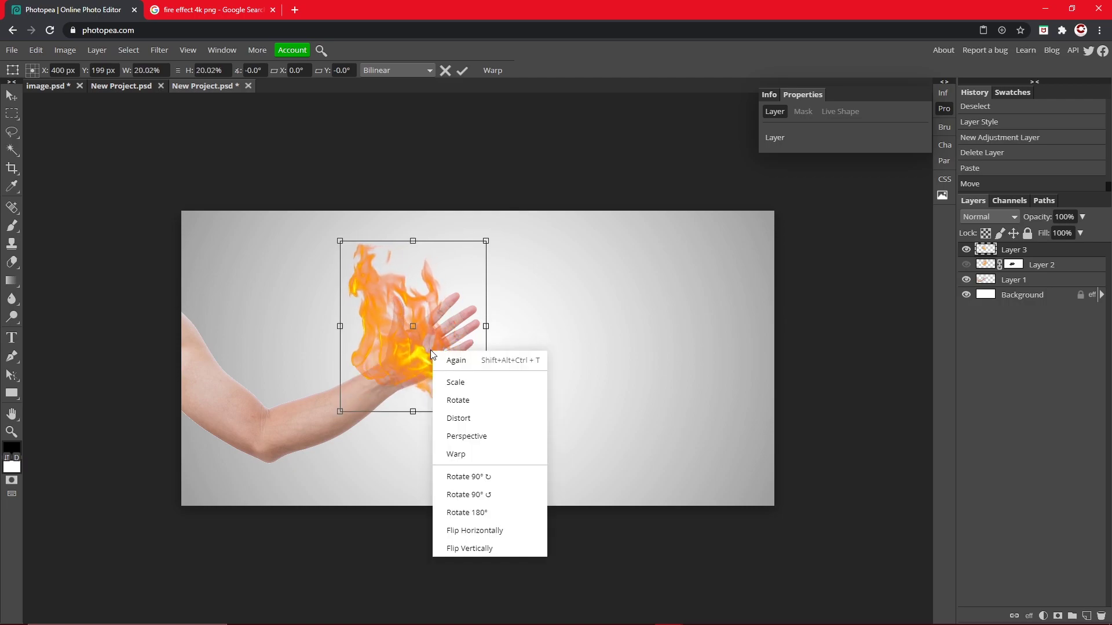
click(497, 530)
drag(423, 359, 450, 379)
click(12, 431)
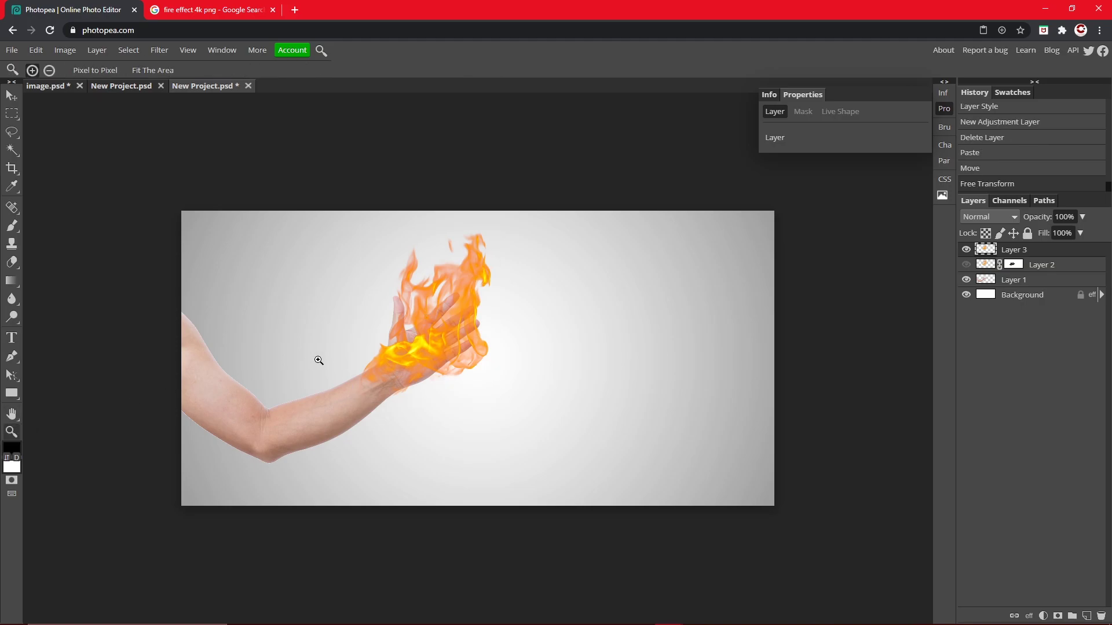
- Zoom in on the hand and nudge the fire slightly with the Move tool
click(338, 355)
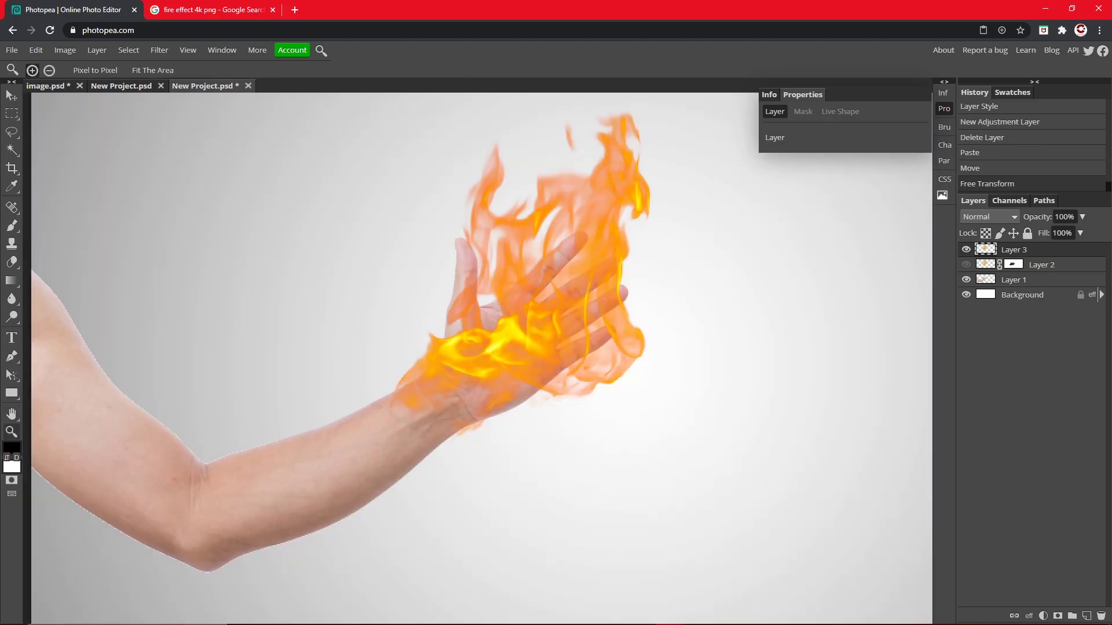
click(11, 96)
mouse_move(550, 346)
mouse_down()
mouse_move(558, 336)
mouse_move(534, 354)
mouse_move(547, 354)
mouse_up()
- Delete Layer 2 and make Layer 3's mask the editing target
scroll(650, 379, up, 2)
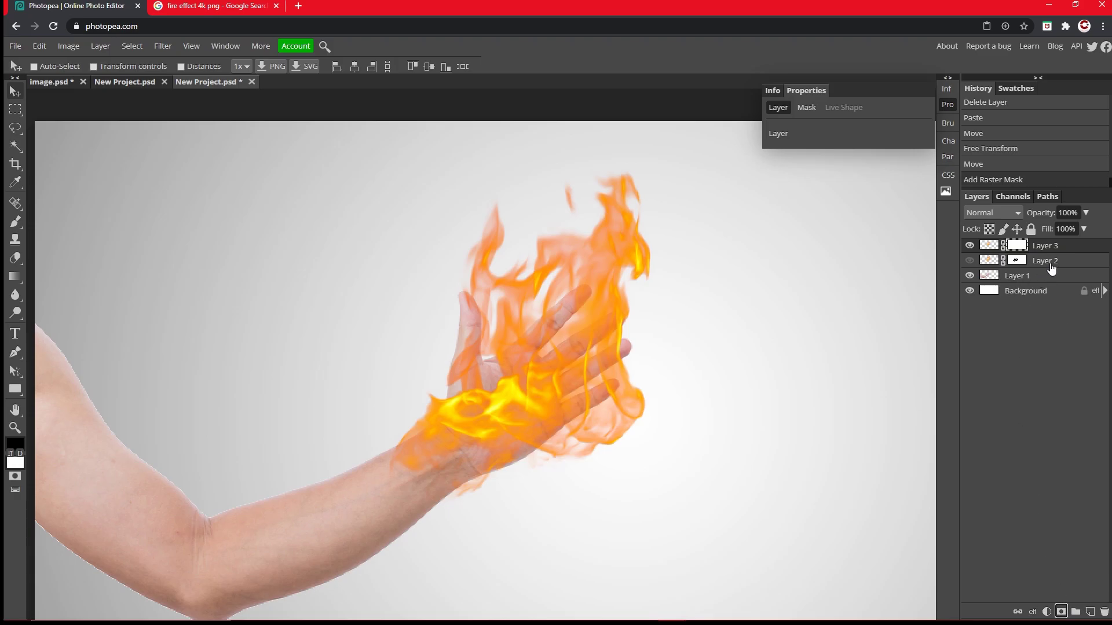
click(1045, 261)
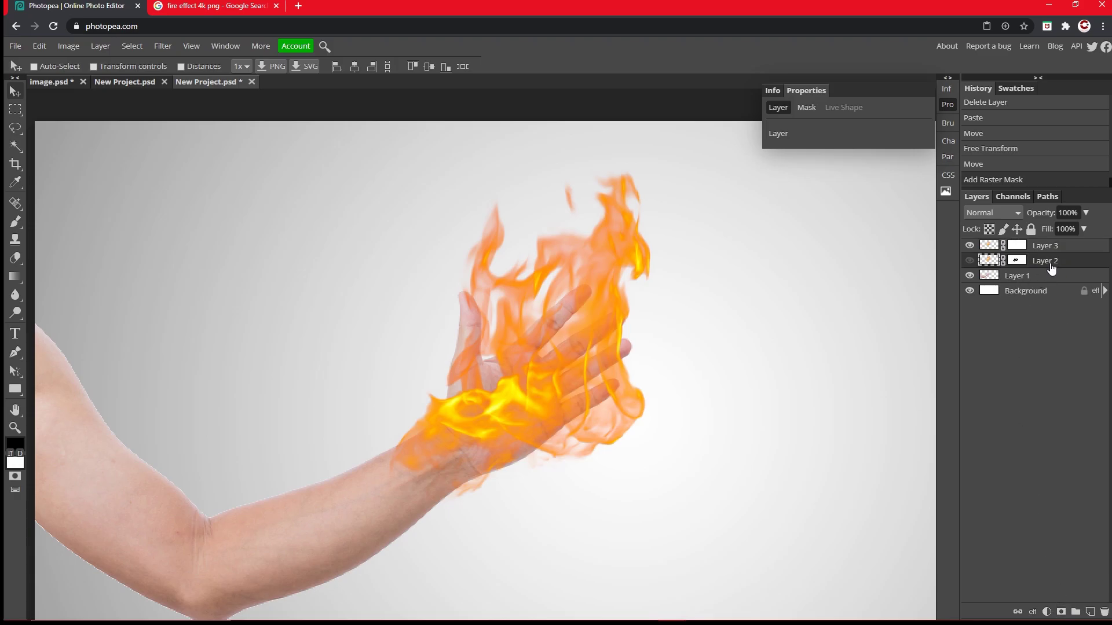
key(Delete)
click(1014, 246)
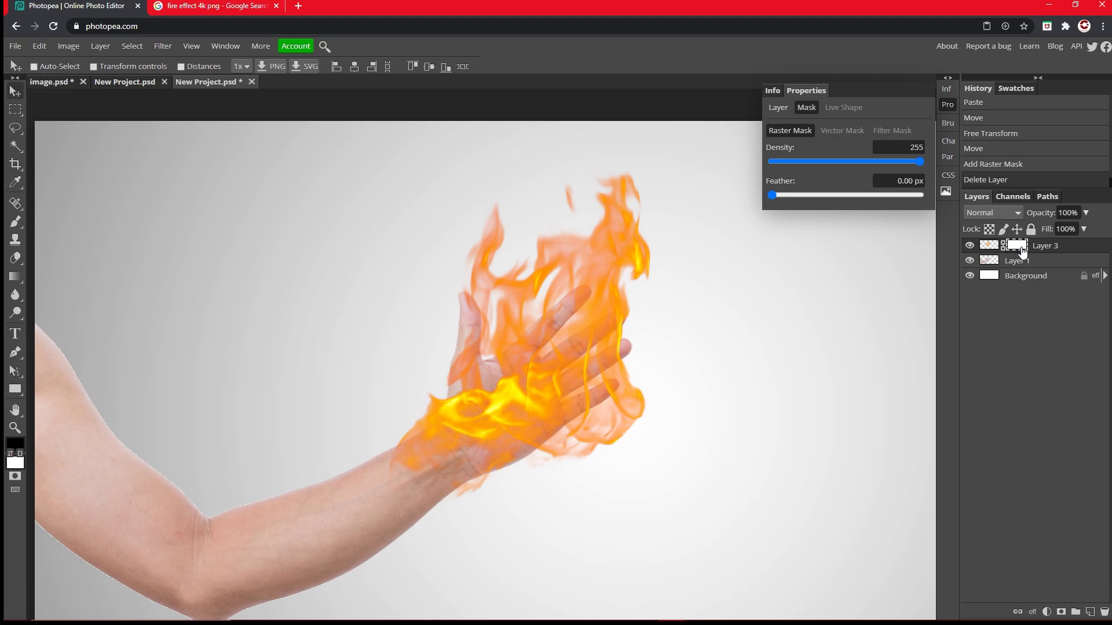
- Set black as the foreground colour and a soft Brush at 40% opacity with Multiply blending
click(16, 446)
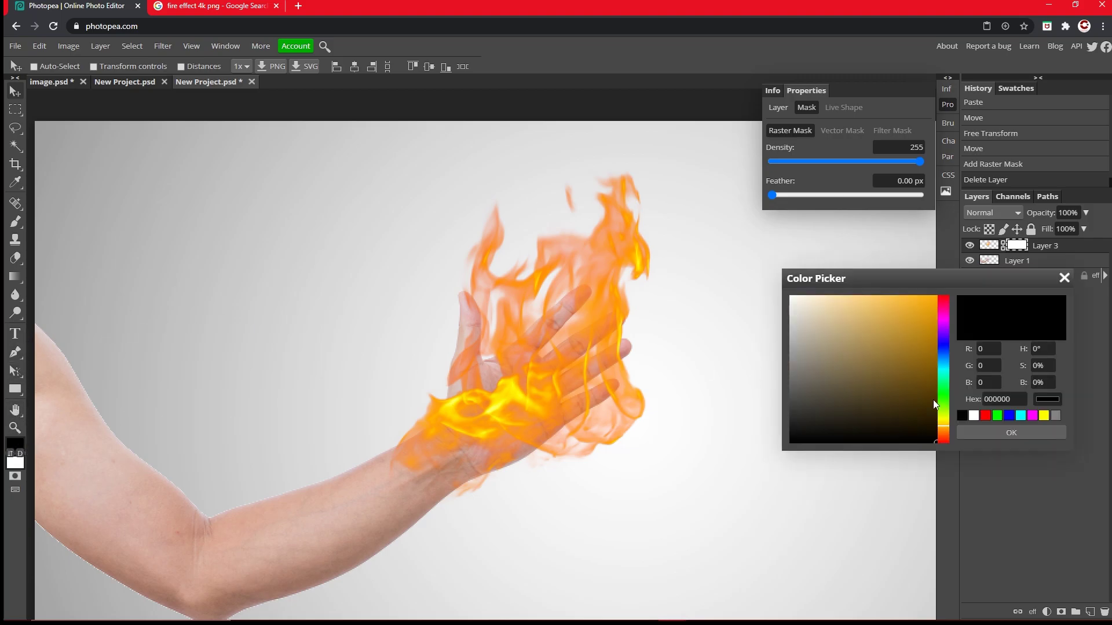
click(998, 429)
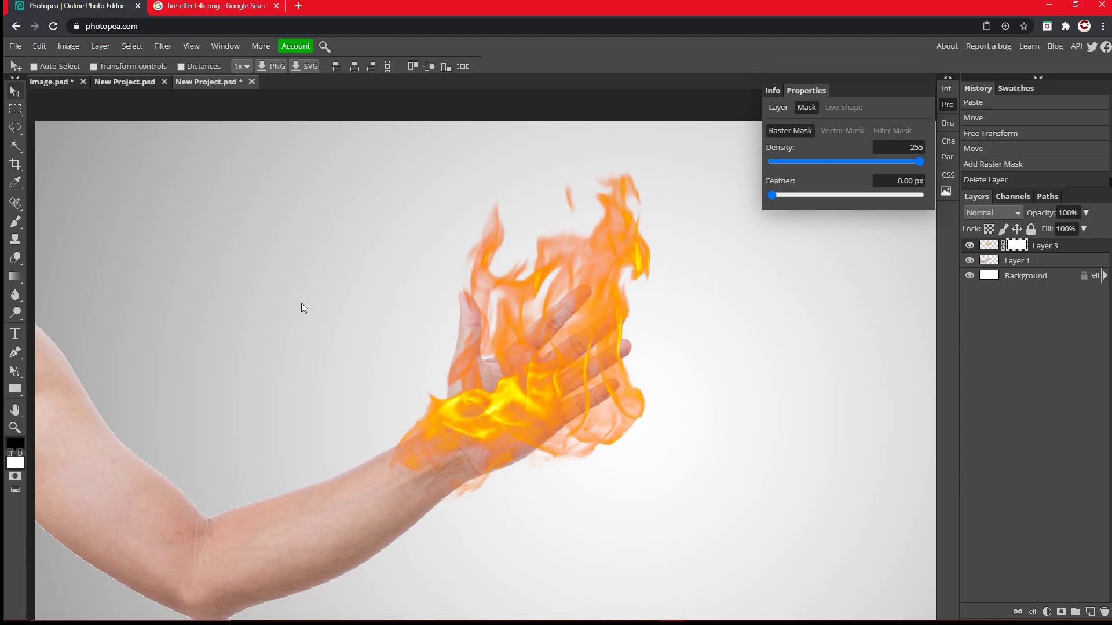
click(16, 221)
click(45, 67)
mouse_move(68, 99)
mouse_down()
mouse_move(85, 98)
mouse_move(69, 101)
mouse_up()
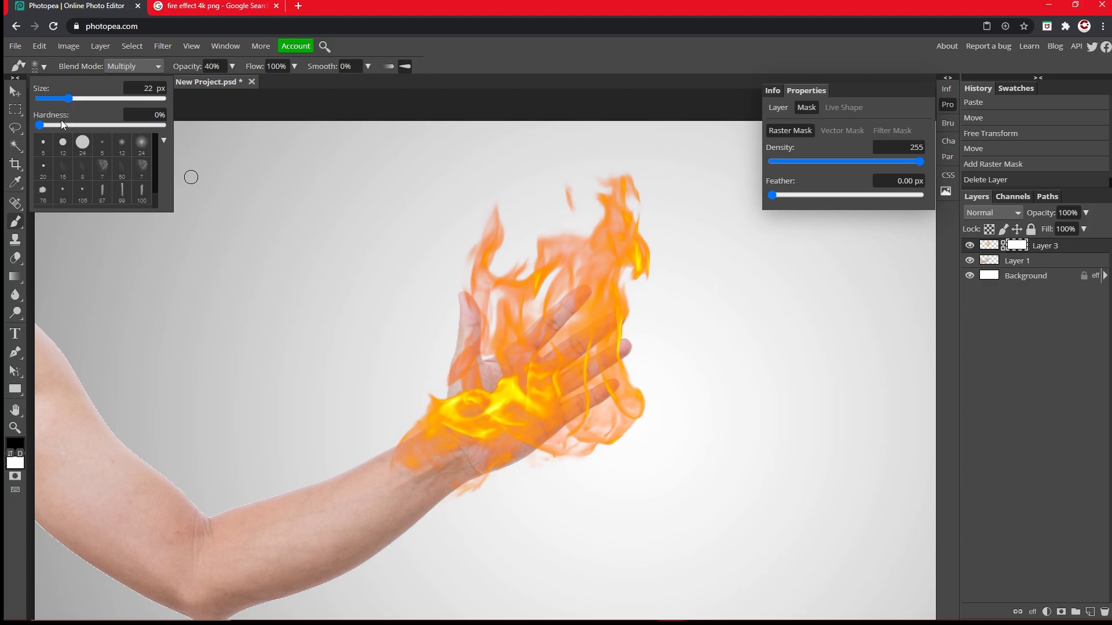
click(232, 66)
click(147, 68)
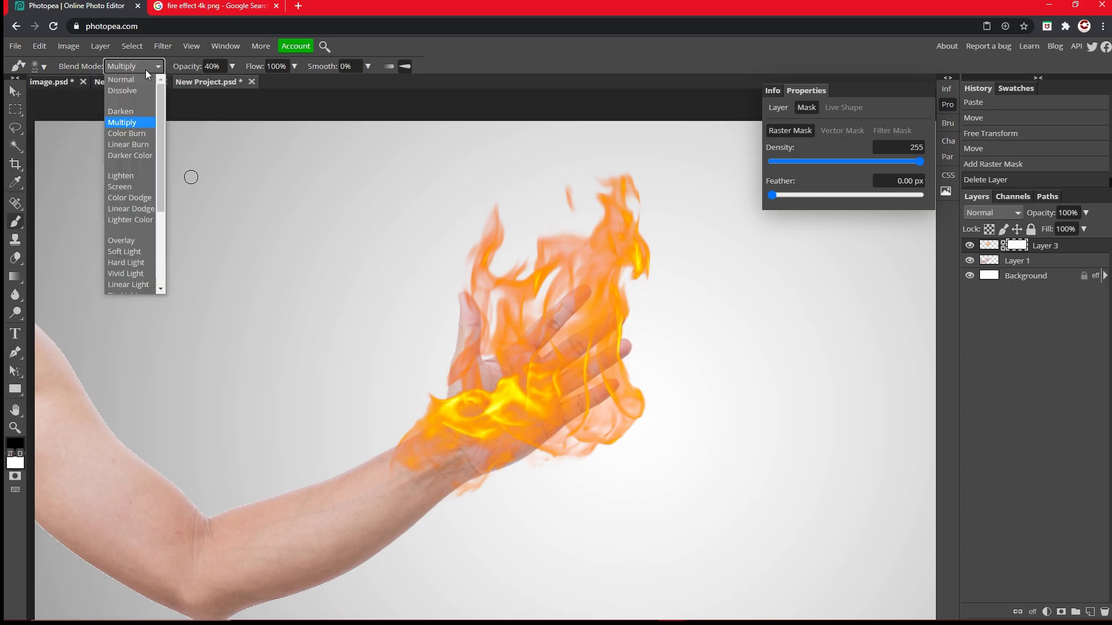
click(126, 121)
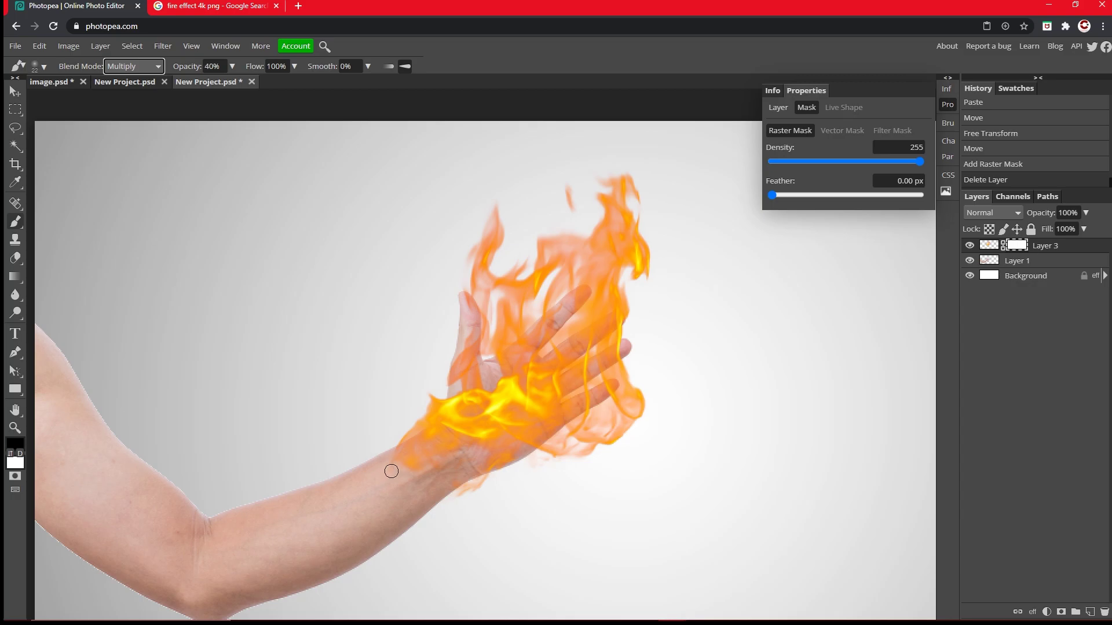
- Paint the mask to fade the fire near the wrist and little finger, undoing the last stroke
mouse_move(390, 477)
mouse_down()
mouse_move(414, 435)
mouse_move(402, 430)
mouse_move(428, 402)
mouse_move(411, 418)
mouse_move(425, 406)
mouse_move(414, 392)
mouse_move(414, 409)
mouse_move(430, 398)
mouse_move(378, 438)
mouse_up()
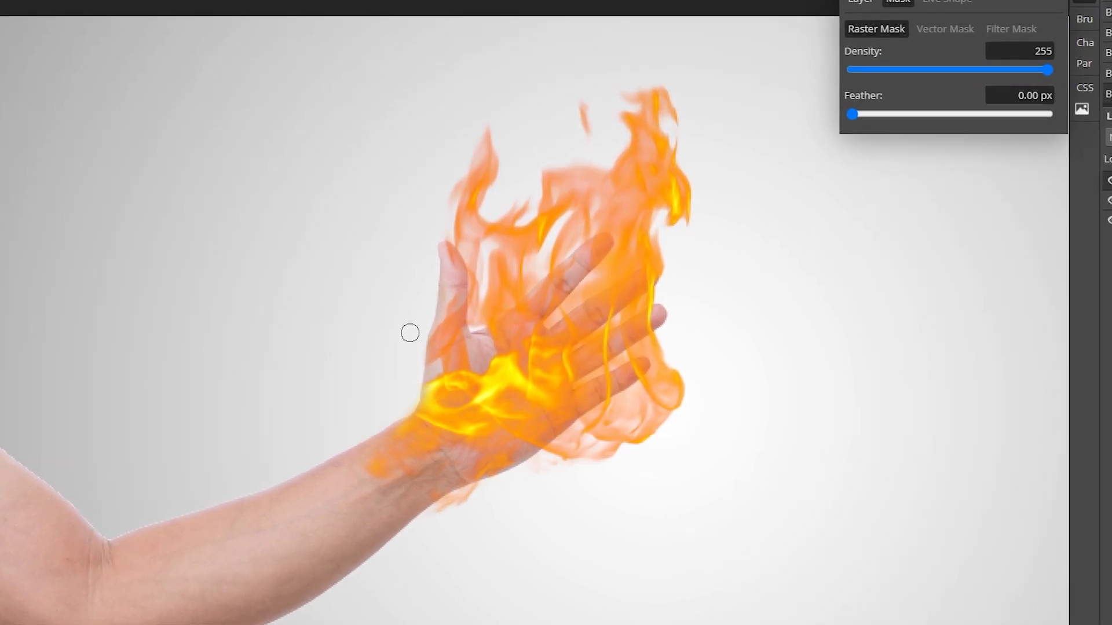
mouse_move(678, 435)
mouse_down()
mouse_move(690, 384)
mouse_move(606, 427)
mouse_move(618, 435)
mouse_move(690, 386)
mouse_move(711, 390)
mouse_move(669, 403)
mouse_move(622, 454)
mouse_move(645, 444)
mouse_move(694, 404)
mouse_move(625, 451)
mouse_move(679, 399)
mouse_move(612, 439)
mouse_move(690, 407)
mouse_move(604, 482)
mouse_move(683, 413)
mouse_move(558, 462)
mouse_move(569, 461)
mouse_move(566, 244)
mouse_move(613, 393)
mouse_move(704, 460)
mouse_move(566, 461)
mouse_move(585, 454)
mouse_move(552, 472)
mouse_move(578, 437)
mouse_move(550, 457)
mouse_move(593, 434)
mouse_move(563, 451)
mouse_move(580, 453)
mouse_move(623, 407)
mouse_move(690, 368)
mouse_move(694, 390)
mouse_move(673, 371)
mouse_move(686, 388)
mouse_move(703, 382)
mouse_move(694, 404)
mouse_move(686, 387)
mouse_move(680, 399)
mouse_move(705, 368)
mouse_move(682, 358)
mouse_up()
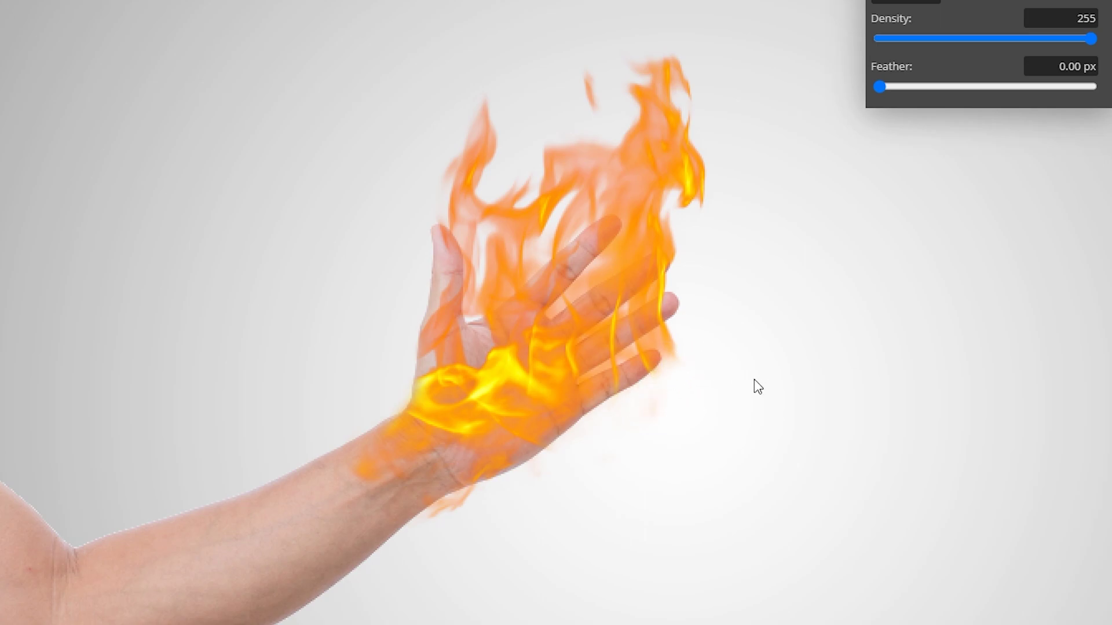
key(ctrl+z)
key(ctrl+z)
key(ctrl+z)
key(ctrl+z)
key(ctrl+z)
key(ctrl+z)
key(ctrl+z)
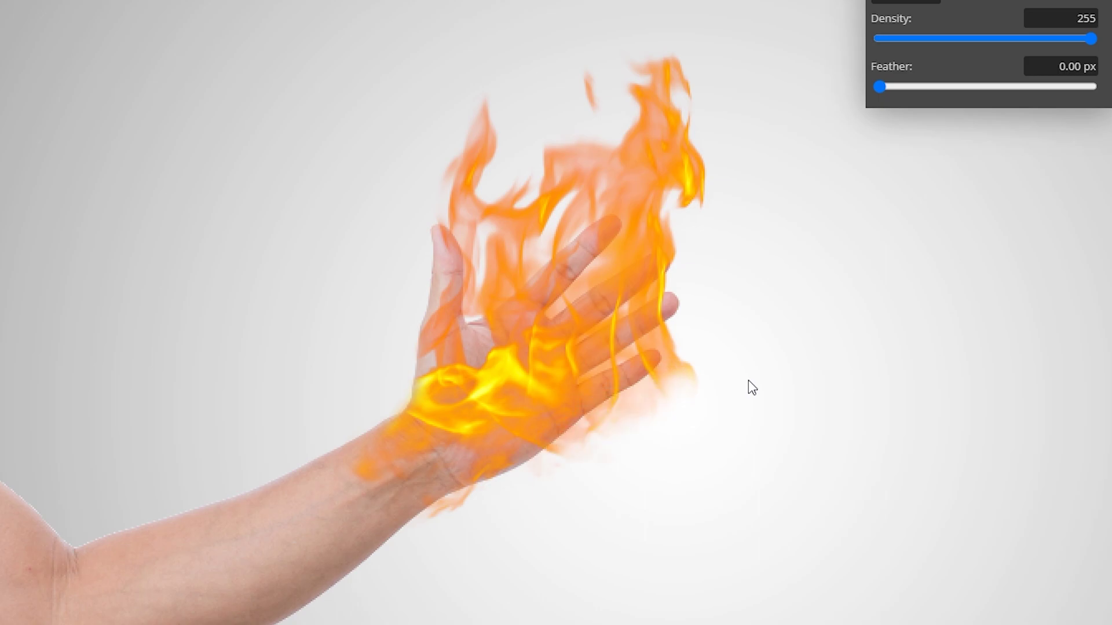
- Undo another mask stroke and mask away the flame over the lower palm
key(ctrl+z)
key(ctrl+z)
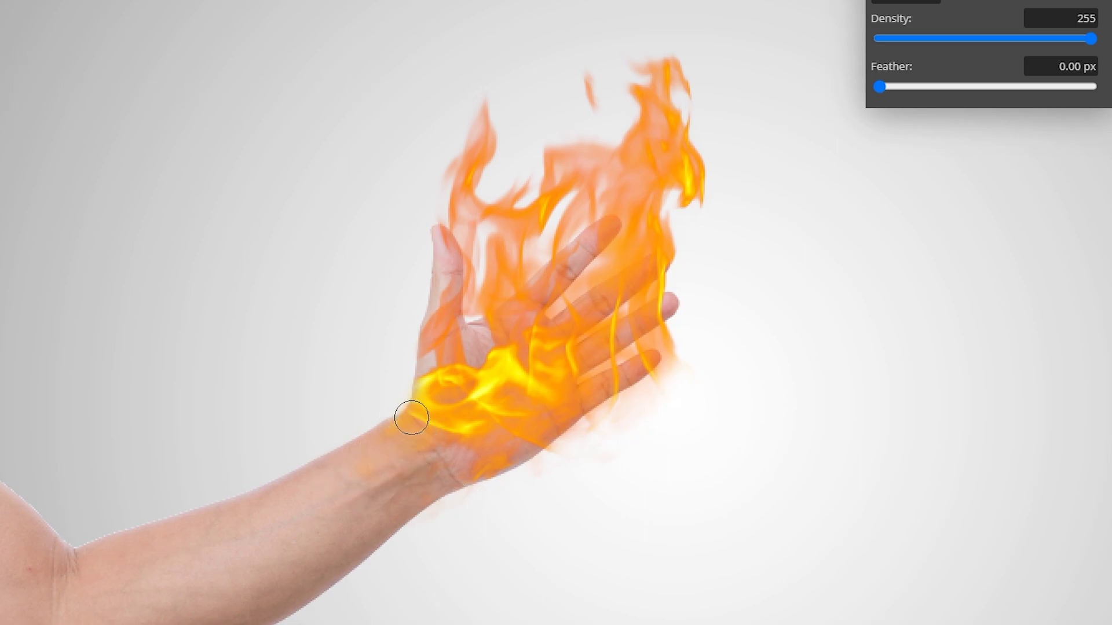
mouse_move(447, 378)
mouse_down()
mouse_move(466, 361)
mouse_move(427, 426)
mouse_move(509, 368)
mouse_up()
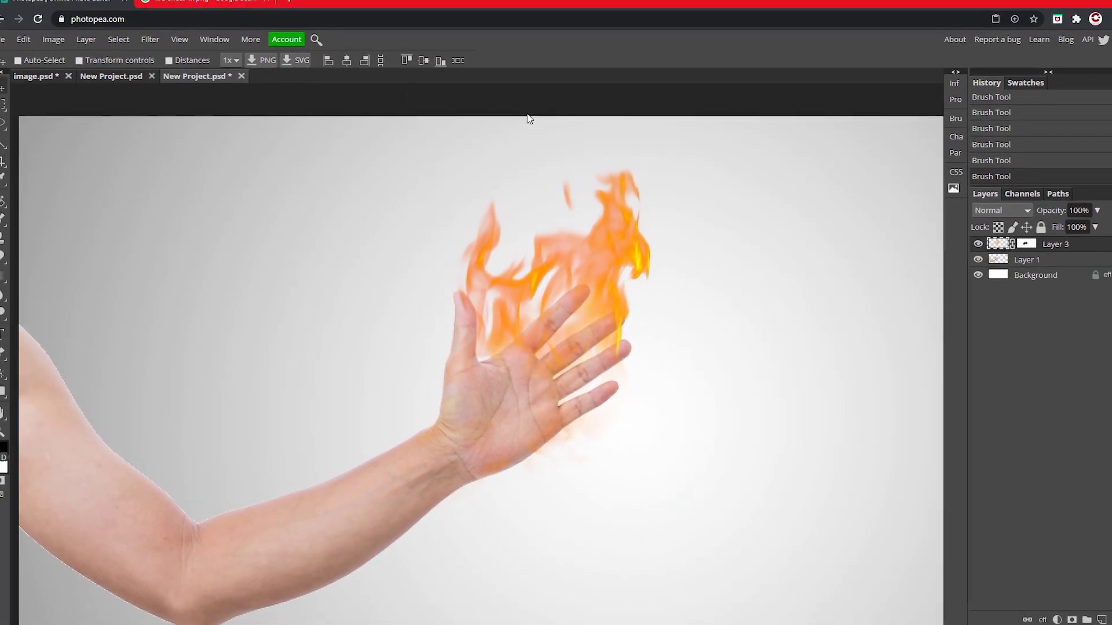
- Apply Brightness/Contrast with Brightness 48 and Contrast 33 to the flames
click(17, 6)
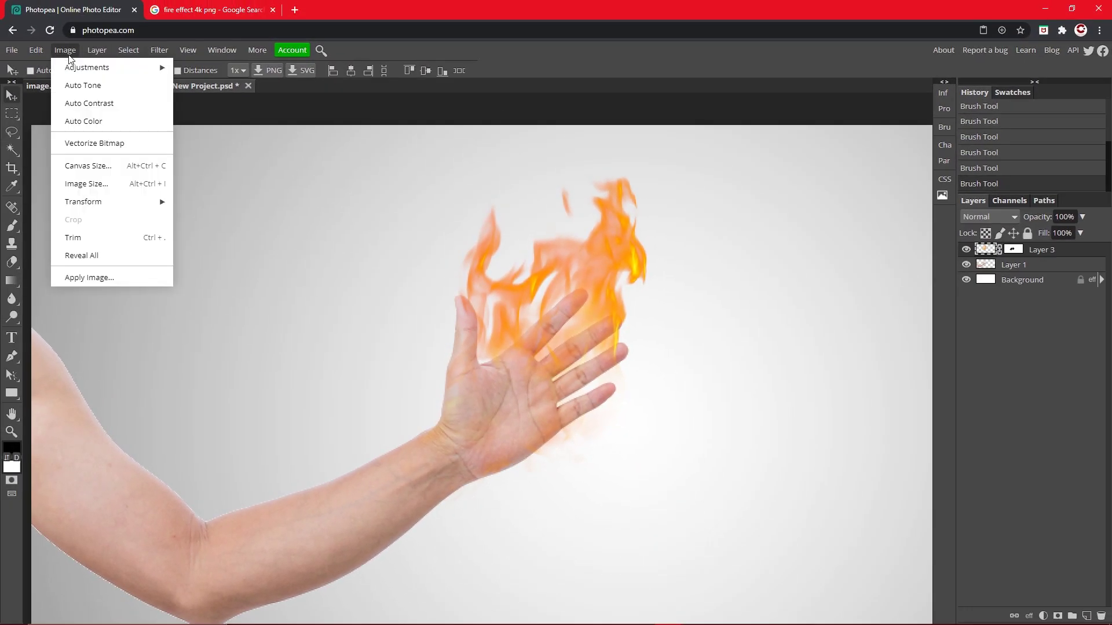
mouse_move(70, 70)
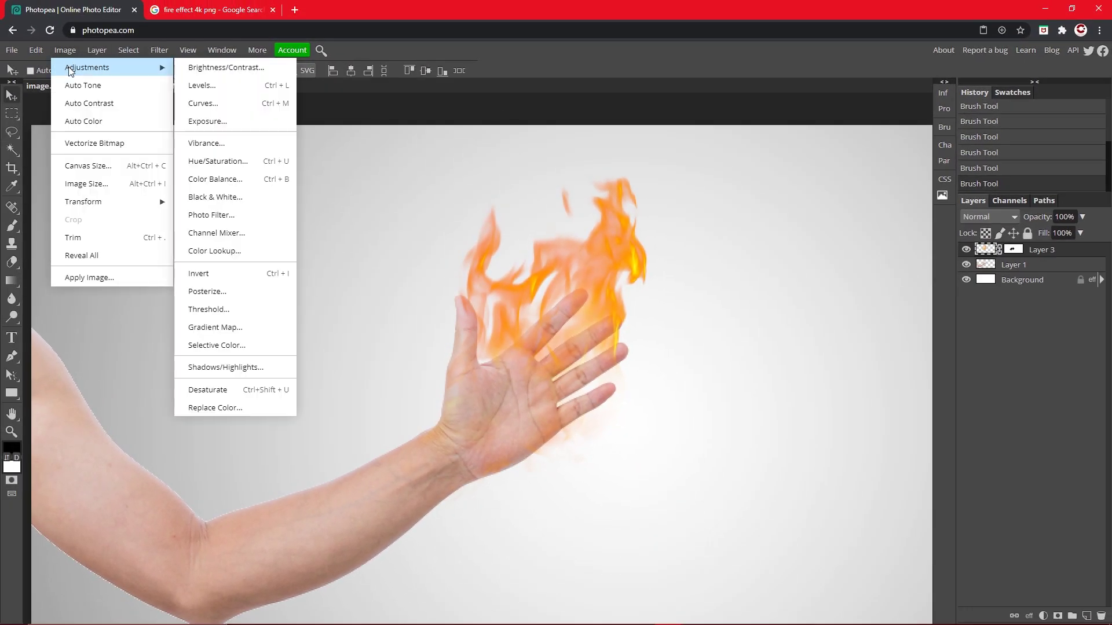
click(208, 68)
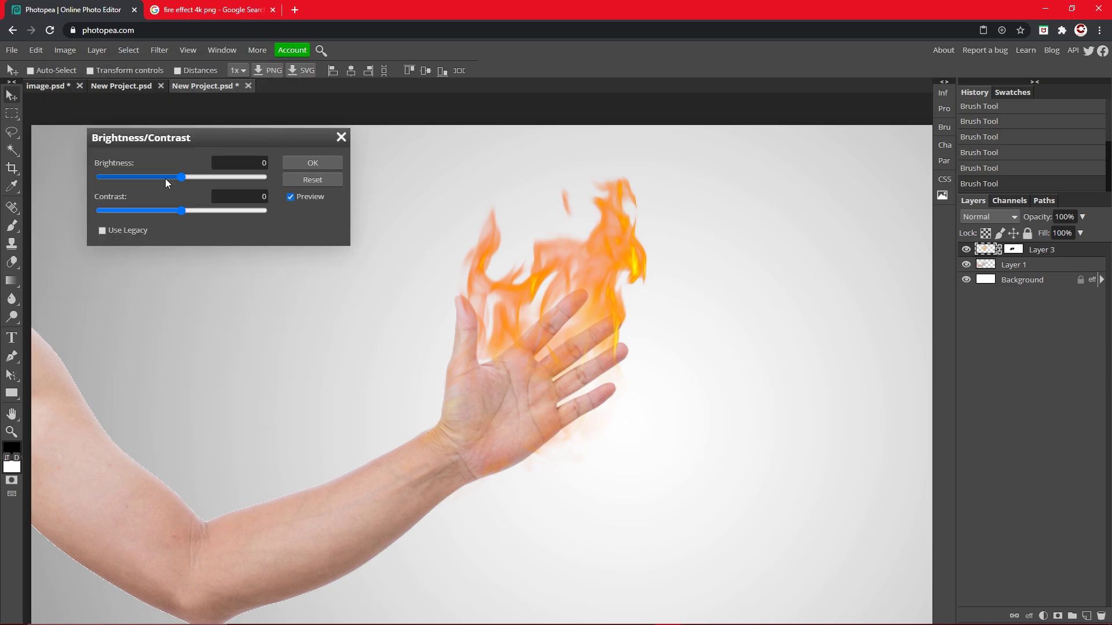
drag(181, 177, 208, 209)
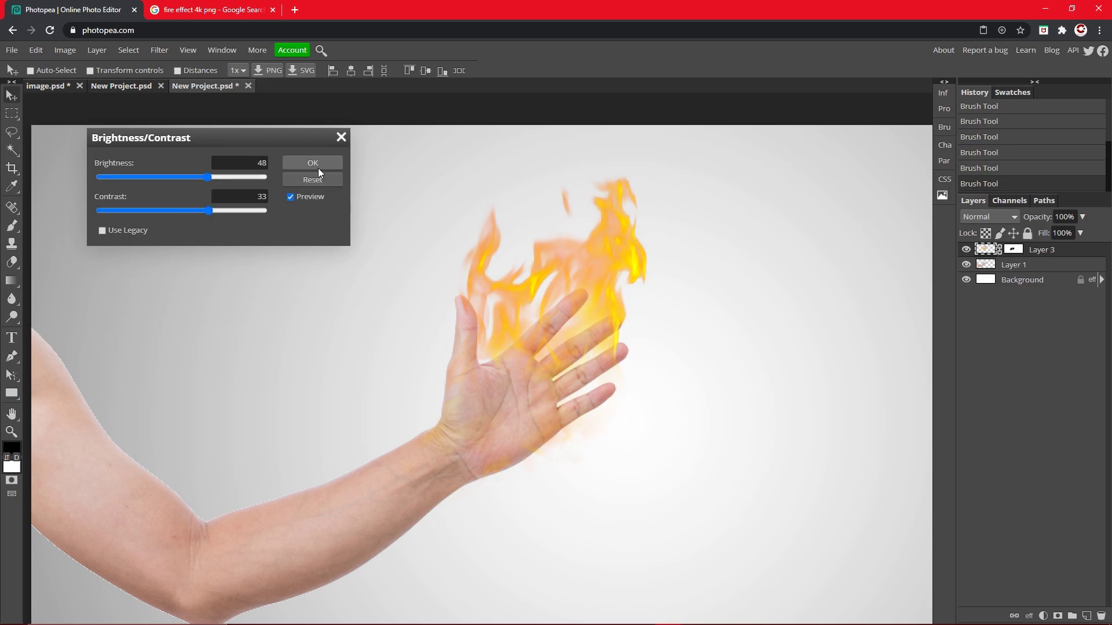
click(316, 164)
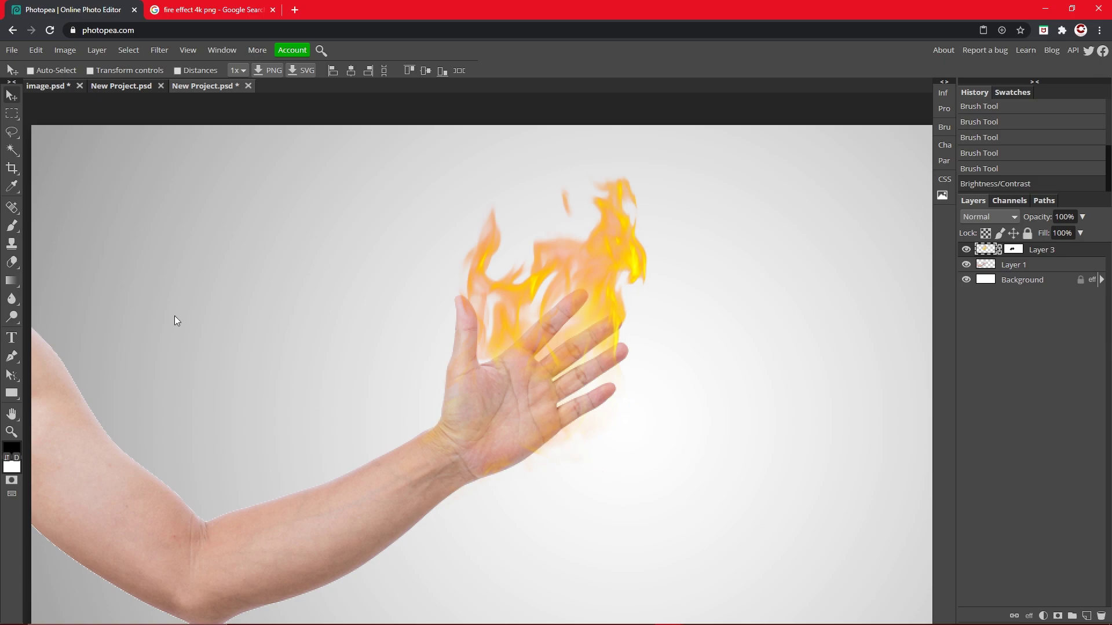
- Mask out more fire around the lower hand, undoing a stray stroke
click(13, 225)
mouse_move(574, 455)
mouse_down()
mouse_move(571, 464)
mouse_move(588, 446)
mouse_up()
key(ctrl+z)
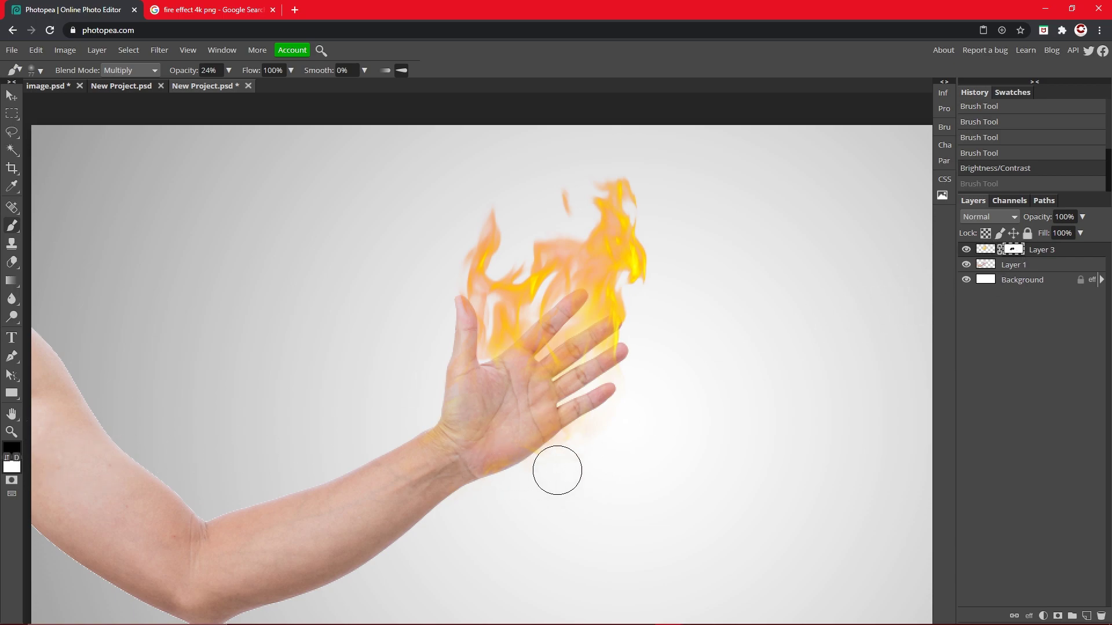
mouse_move(556, 467)
mouse_down()
mouse_move(582, 471)
mouse_move(590, 446)
mouse_move(560, 466)
mouse_move(594, 437)
mouse_move(556, 473)
mouse_move(586, 446)
mouse_move(566, 488)
mouse_up()
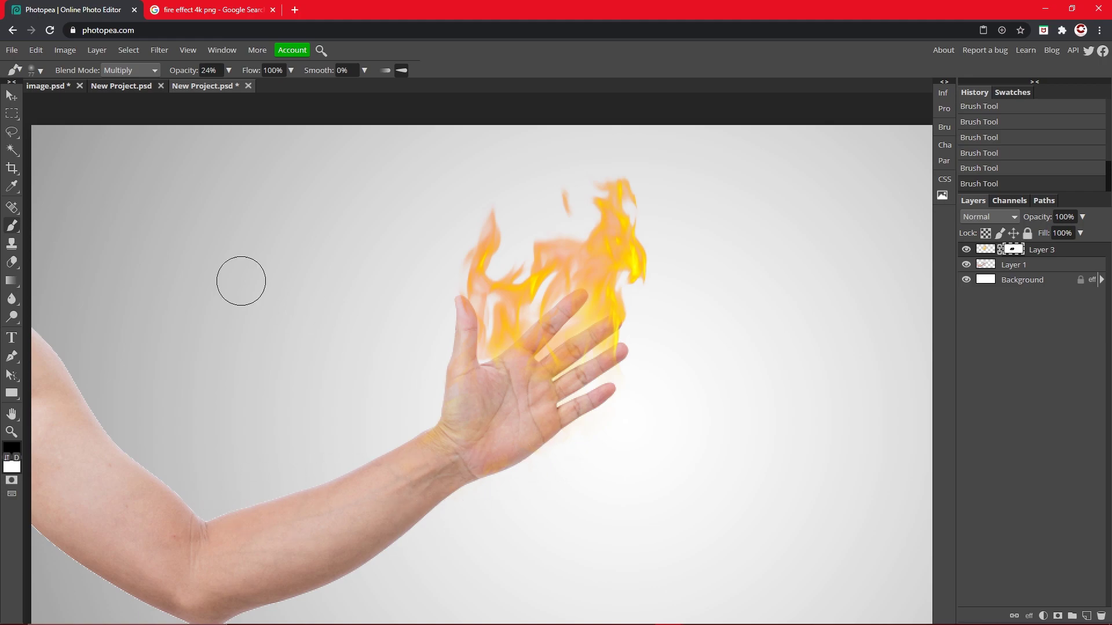
- Shift the fire down and left over the hand, then reselect Layer 3's mask
click(12, 95)
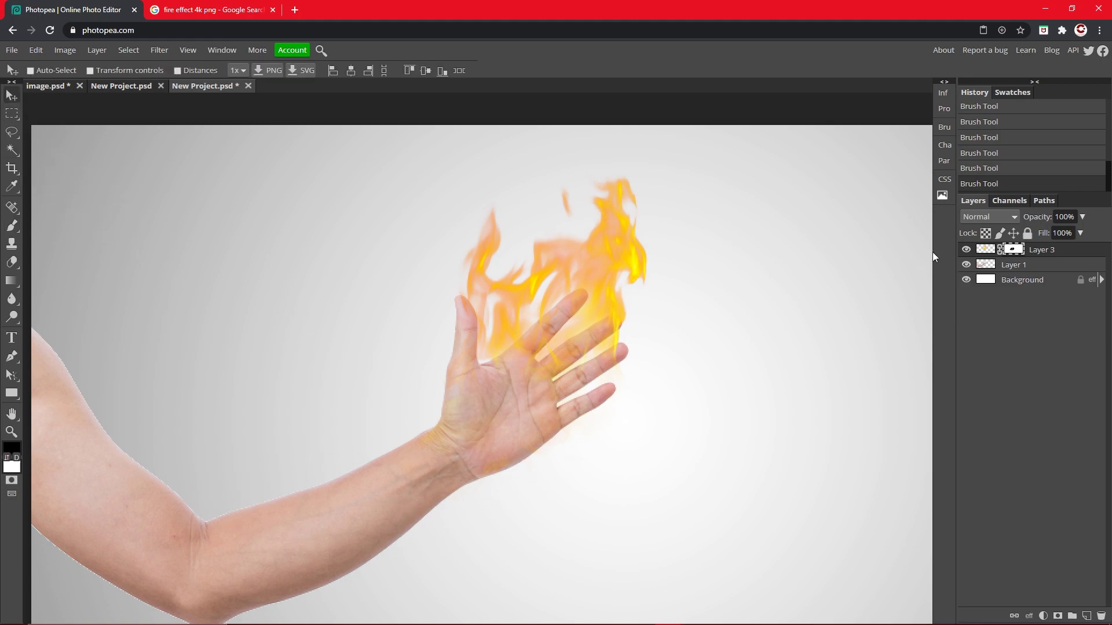
mouse_move(507, 345)
mouse_down()
mouse_move(482, 380)
mouse_move(492, 342)
mouse_move(523, 352)
mouse_up()
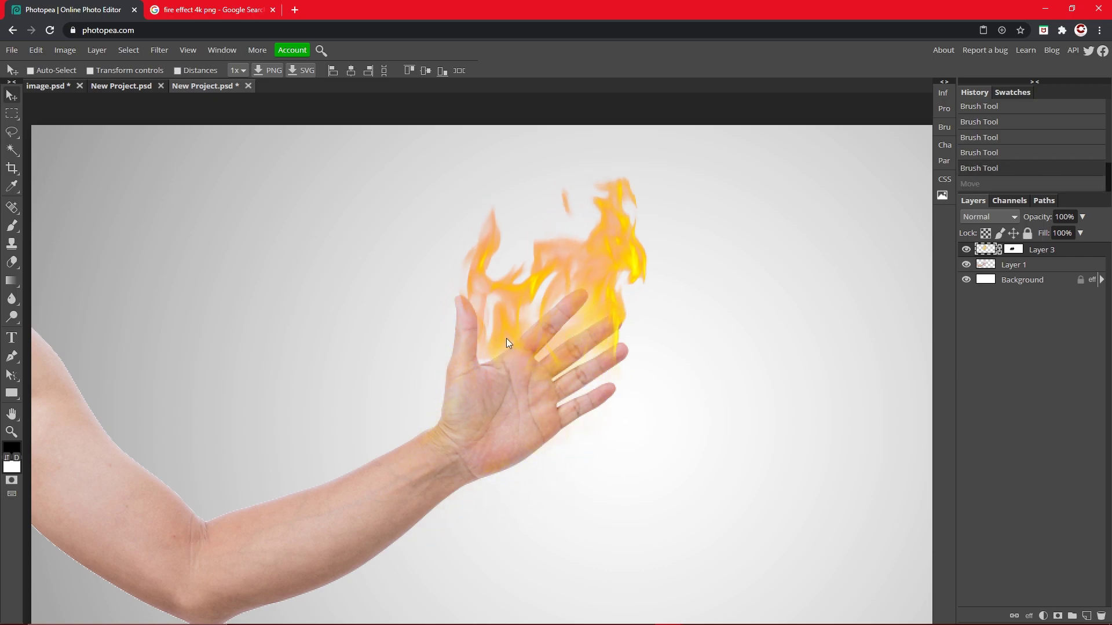
click(12, 225)
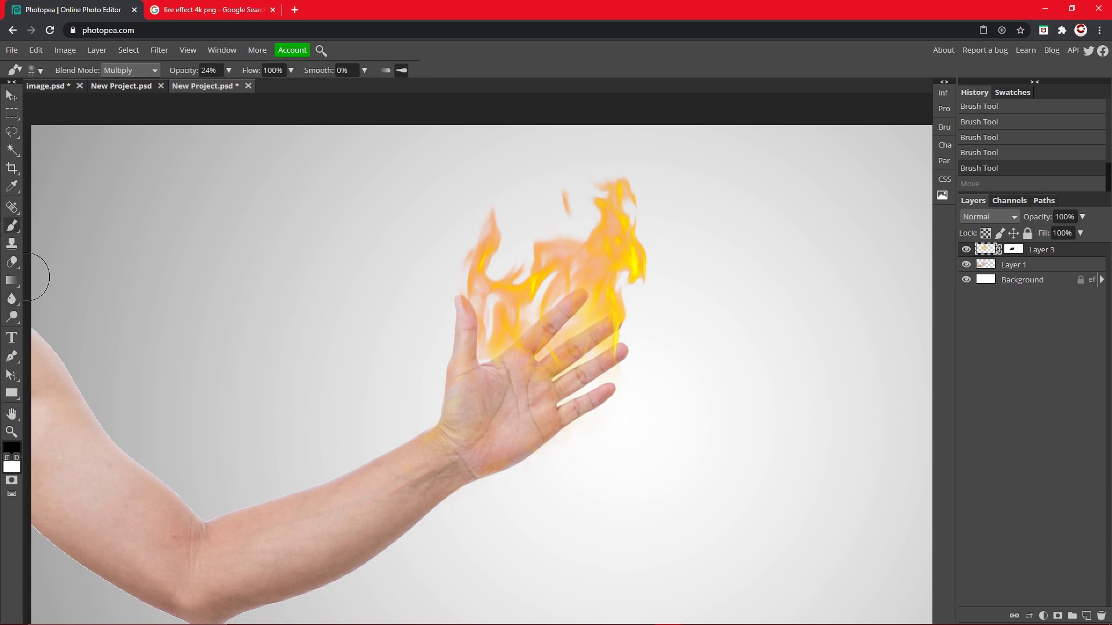
mouse_move(449, 280)
mouse_down()
mouse_move(415, 285)
mouse_move(445, 293)
mouse_up()
key(ctrl+z)
click(1014, 251)
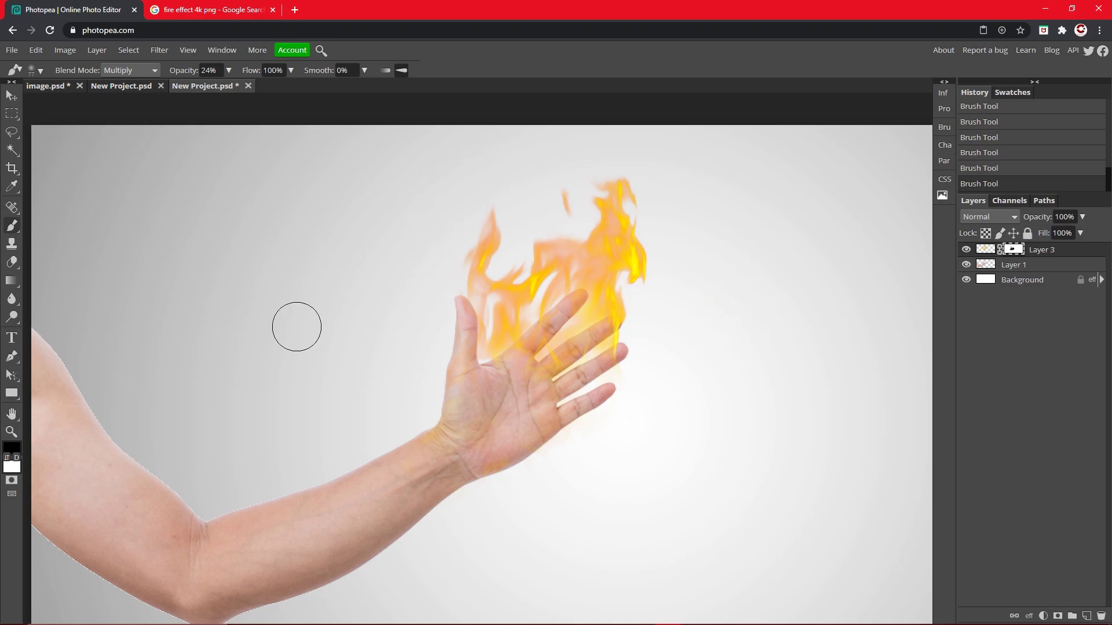
- Zoom out to the whole image and back in on the palm to inspect the blend
click(11, 432)
alt+click(249, 353)
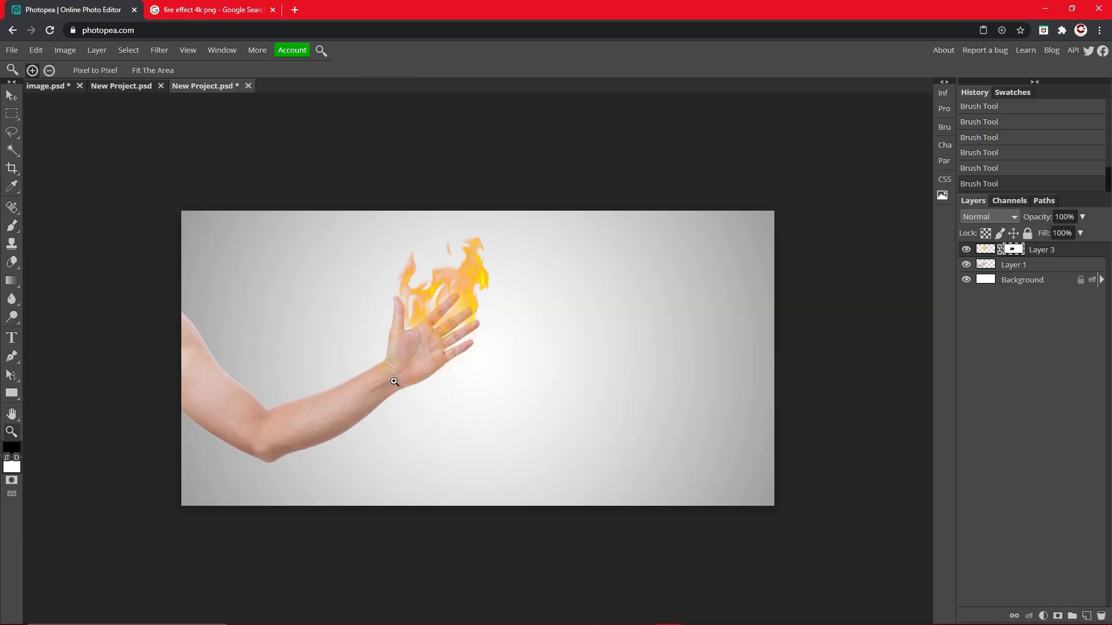
click(454, 400)
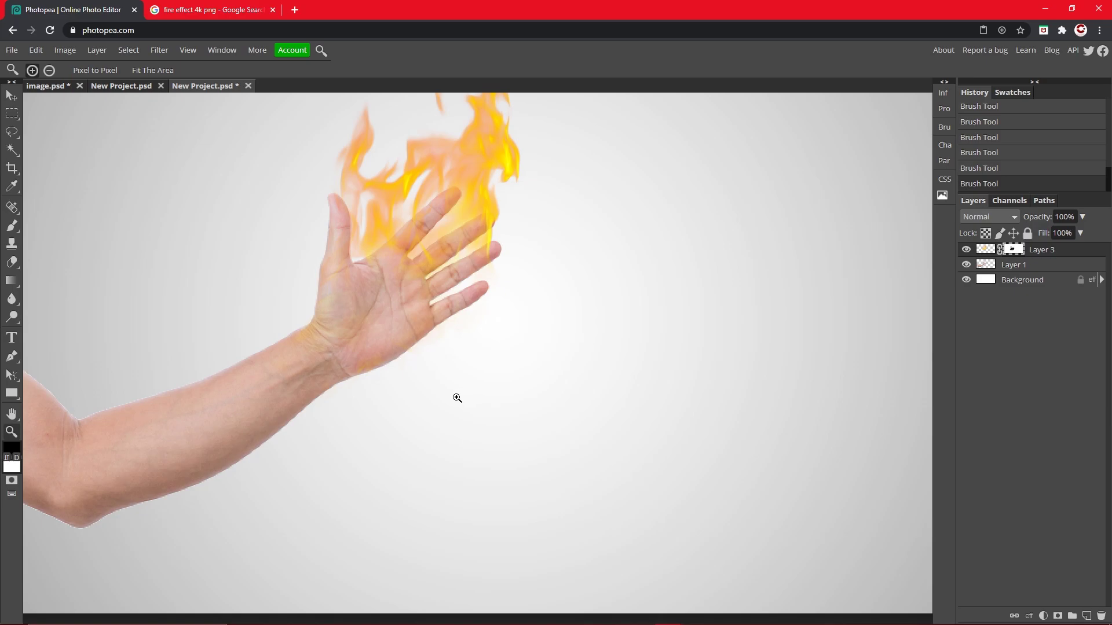
alt+click(456, 398)
click(452, 383)
click(429, 340)
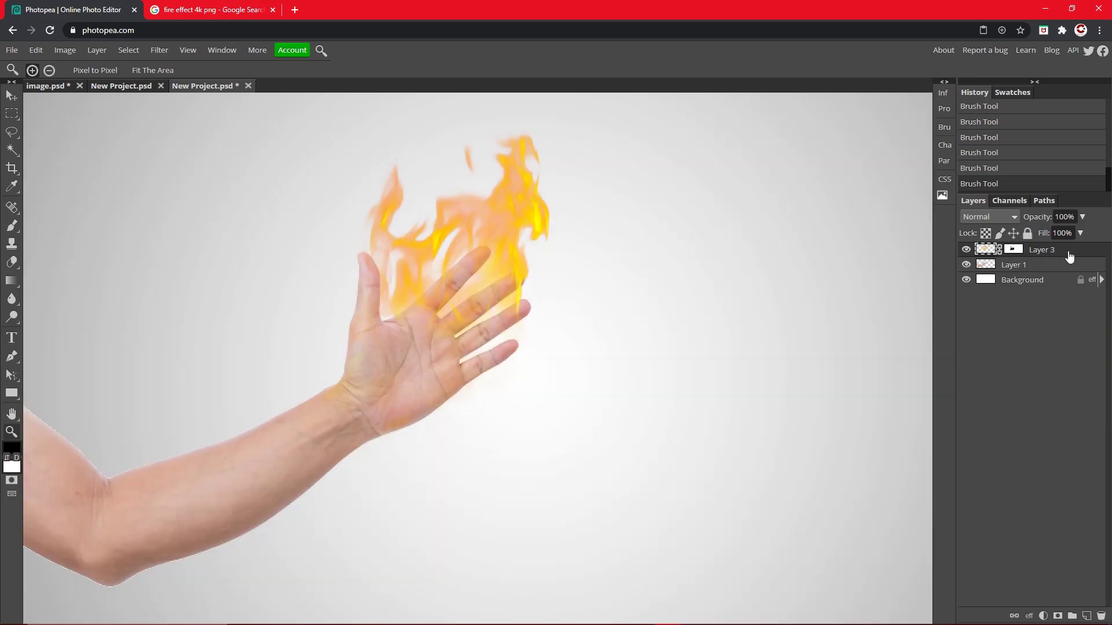
key(ctrl+j)
key(v)
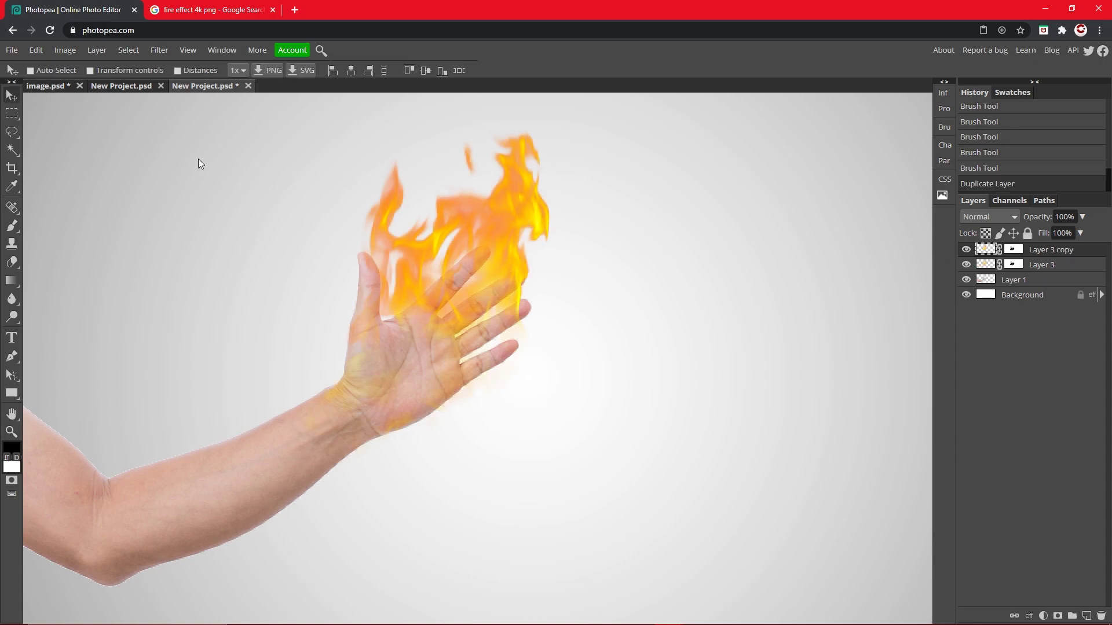
drag(500, 238, 449, 332)
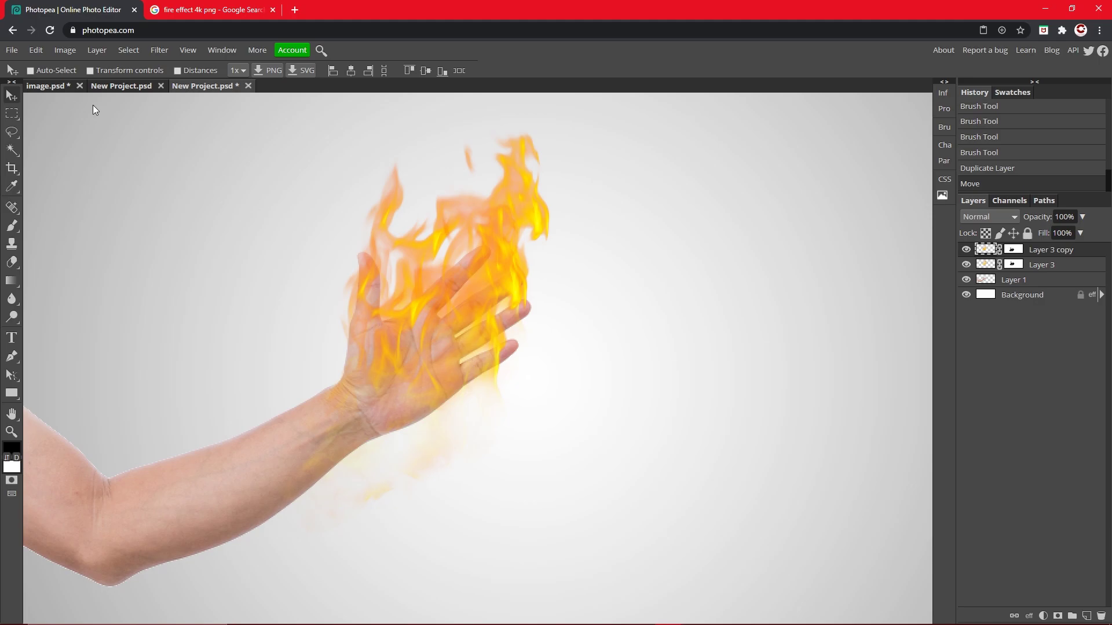
click(36, 50)
click(58, 316)
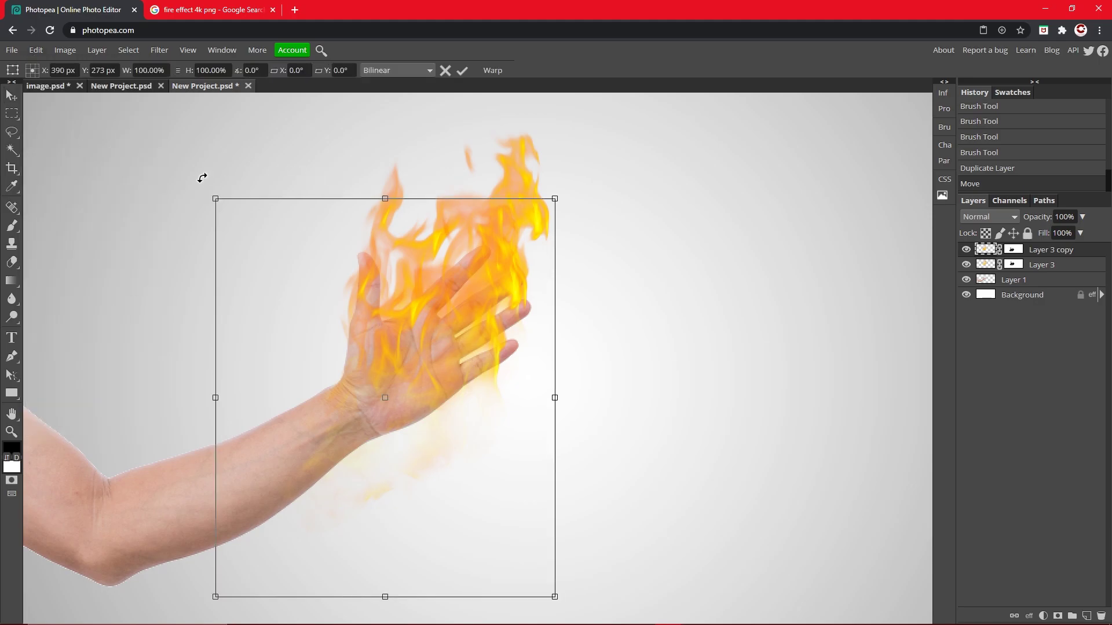
drag(202, 178, 203, 434)
right_click(506, 258)
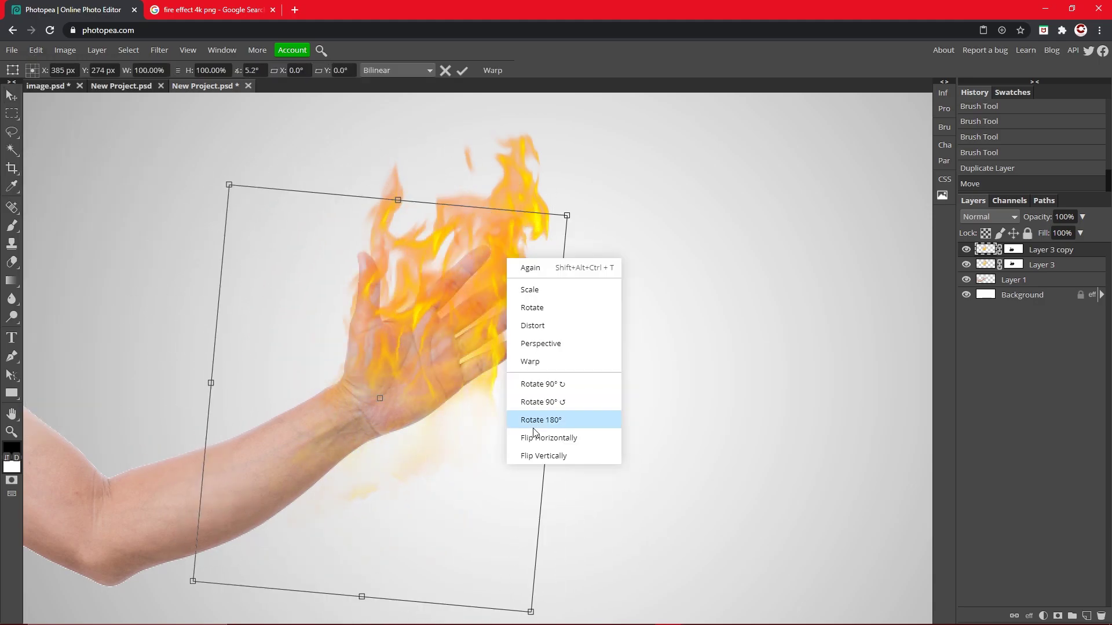
click(535, 438)
key(Return)
key(ctrl+z)
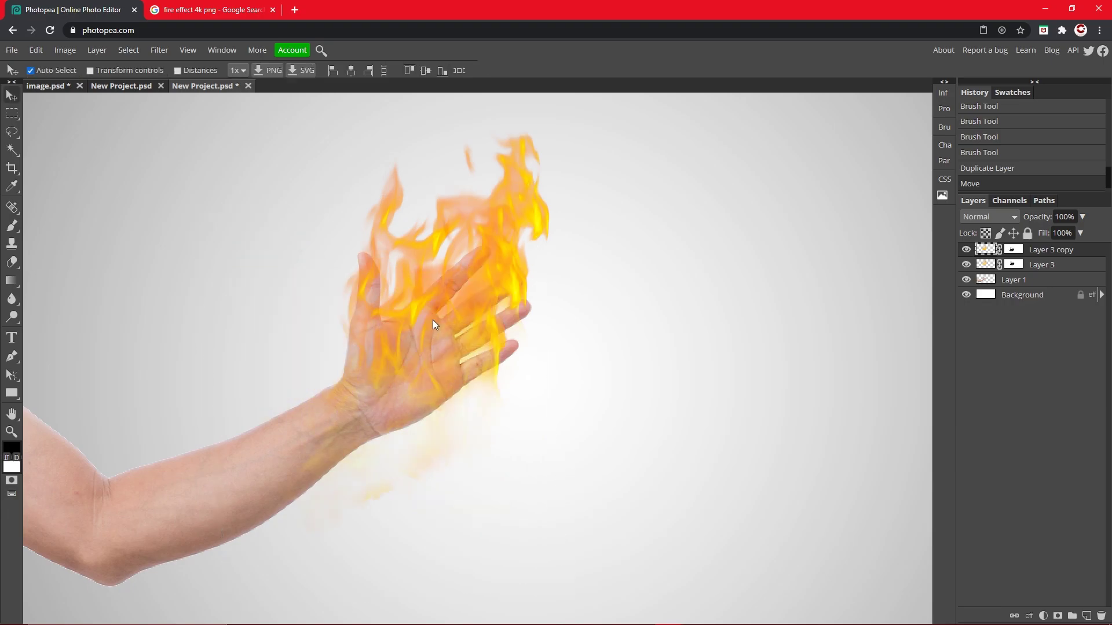
right_click(455, 352)
click(444, 348)
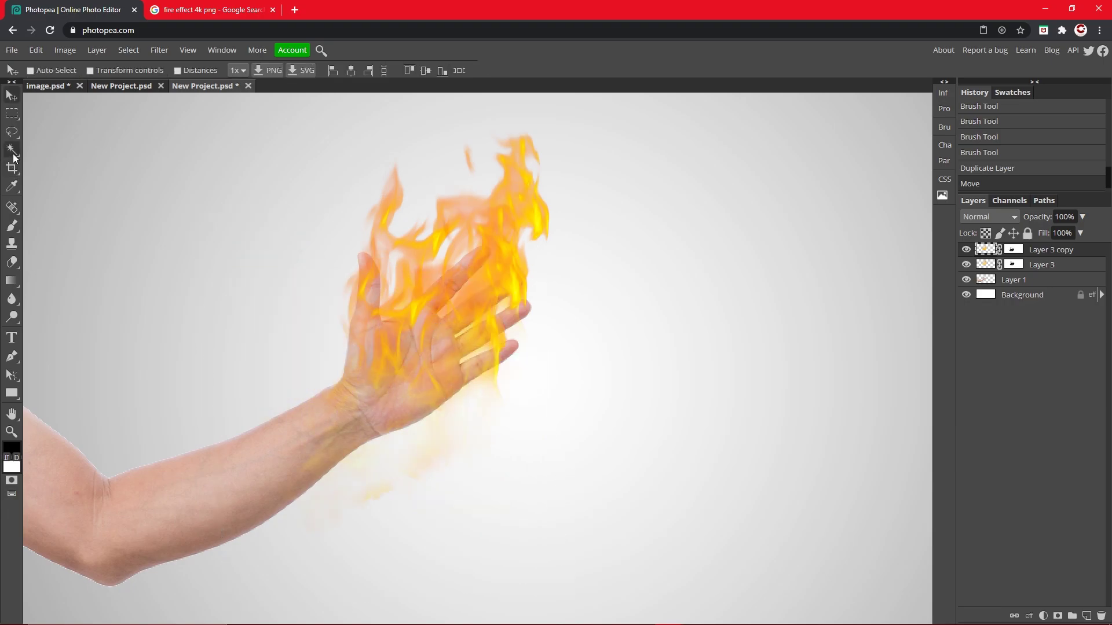
click(13, 226)
drag(440, 377, 367, 336)
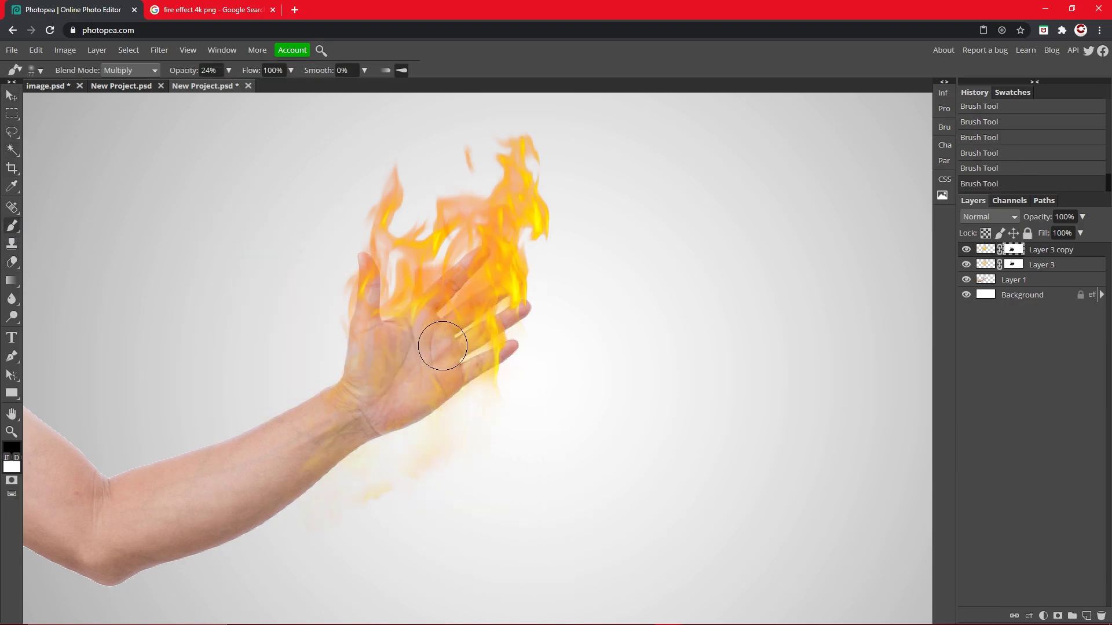
mouse_move(471, 352)
mouse_down()
mouse_move(514, 361)
mouse_move(510, 376)
mouse_up()
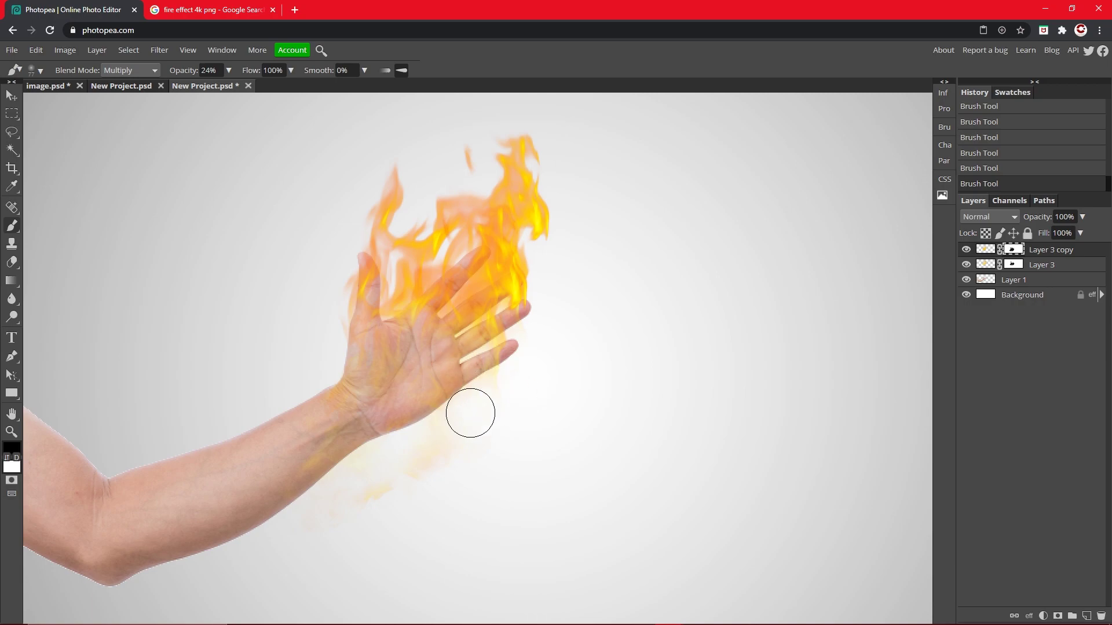
mouse_move(470, 413)
mouse_down()
mouse_move(447, 416)
mouse_move(480, 407)
mouse_move(447, 399)
mouse_move(466, 487)
mouse_up()
mouse_move(431, 246)
mouse_down()
mouse_move(412, 276)
mouse_move(392, 280)
mouse_move(431, 271)
mouse_move(403, 270)
mouse_up()
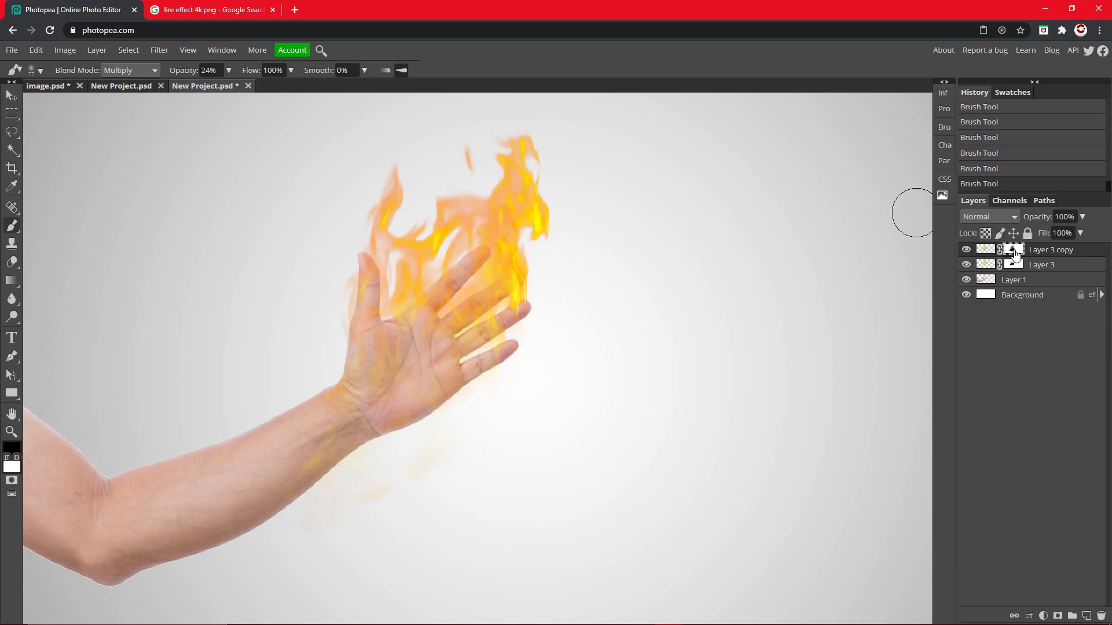
key(Delete)
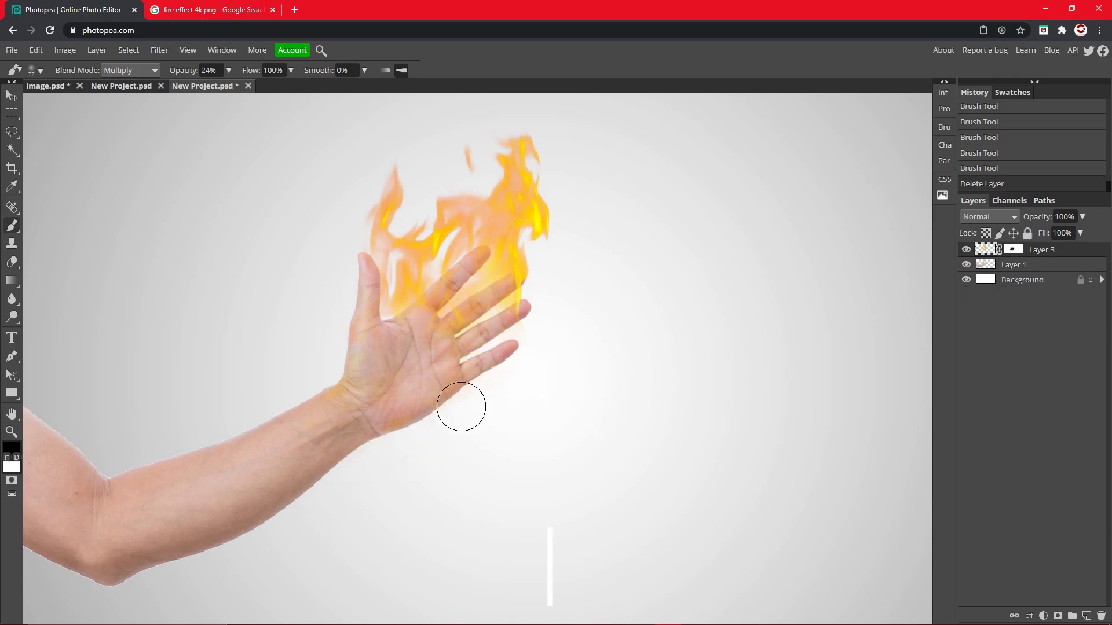
click(12, 432)
scroll(174, 407, down, 3)
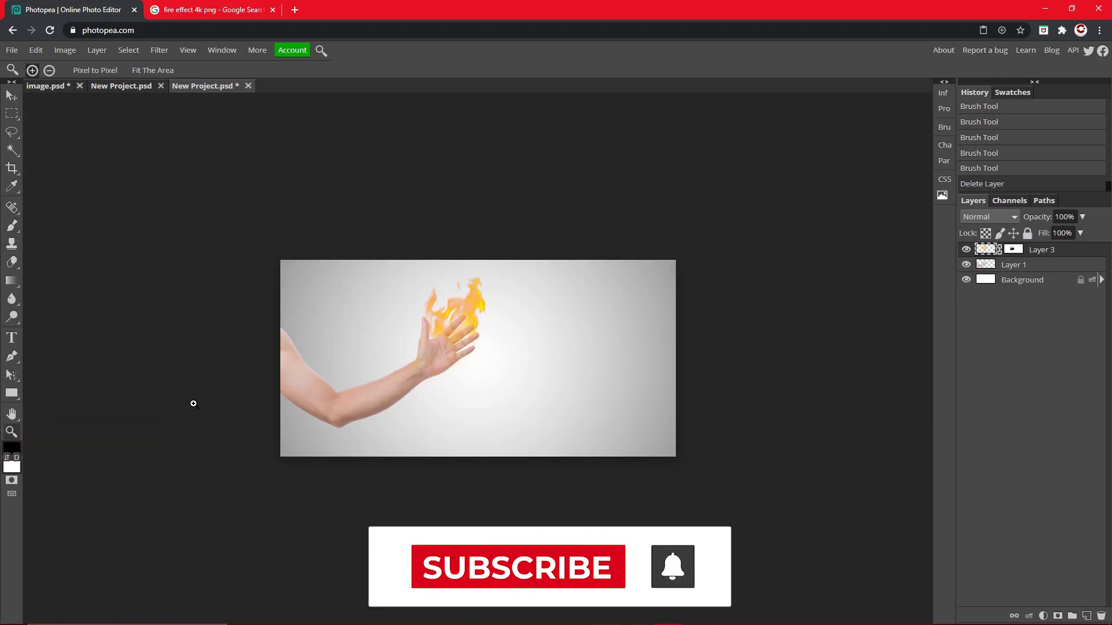
scroll(198, 404, up, 1)
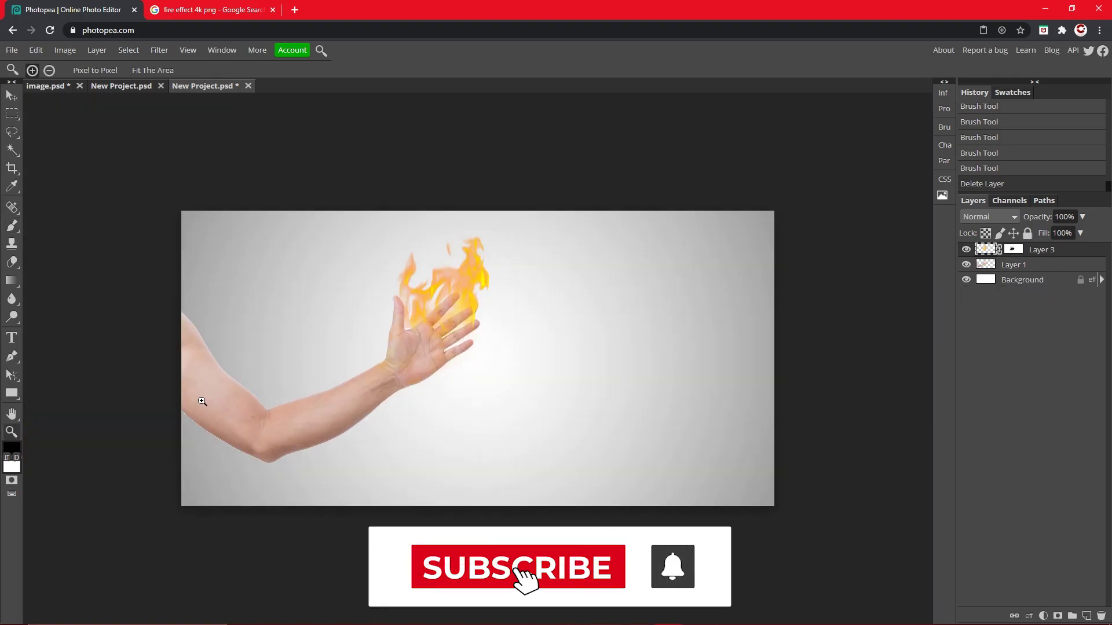
click(403, 325)
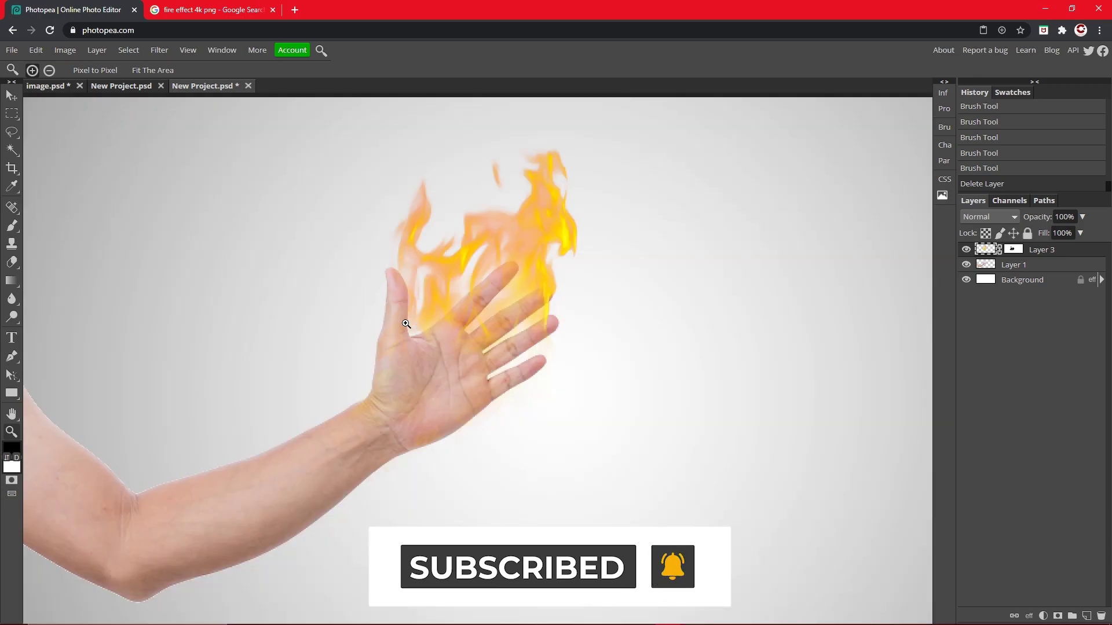